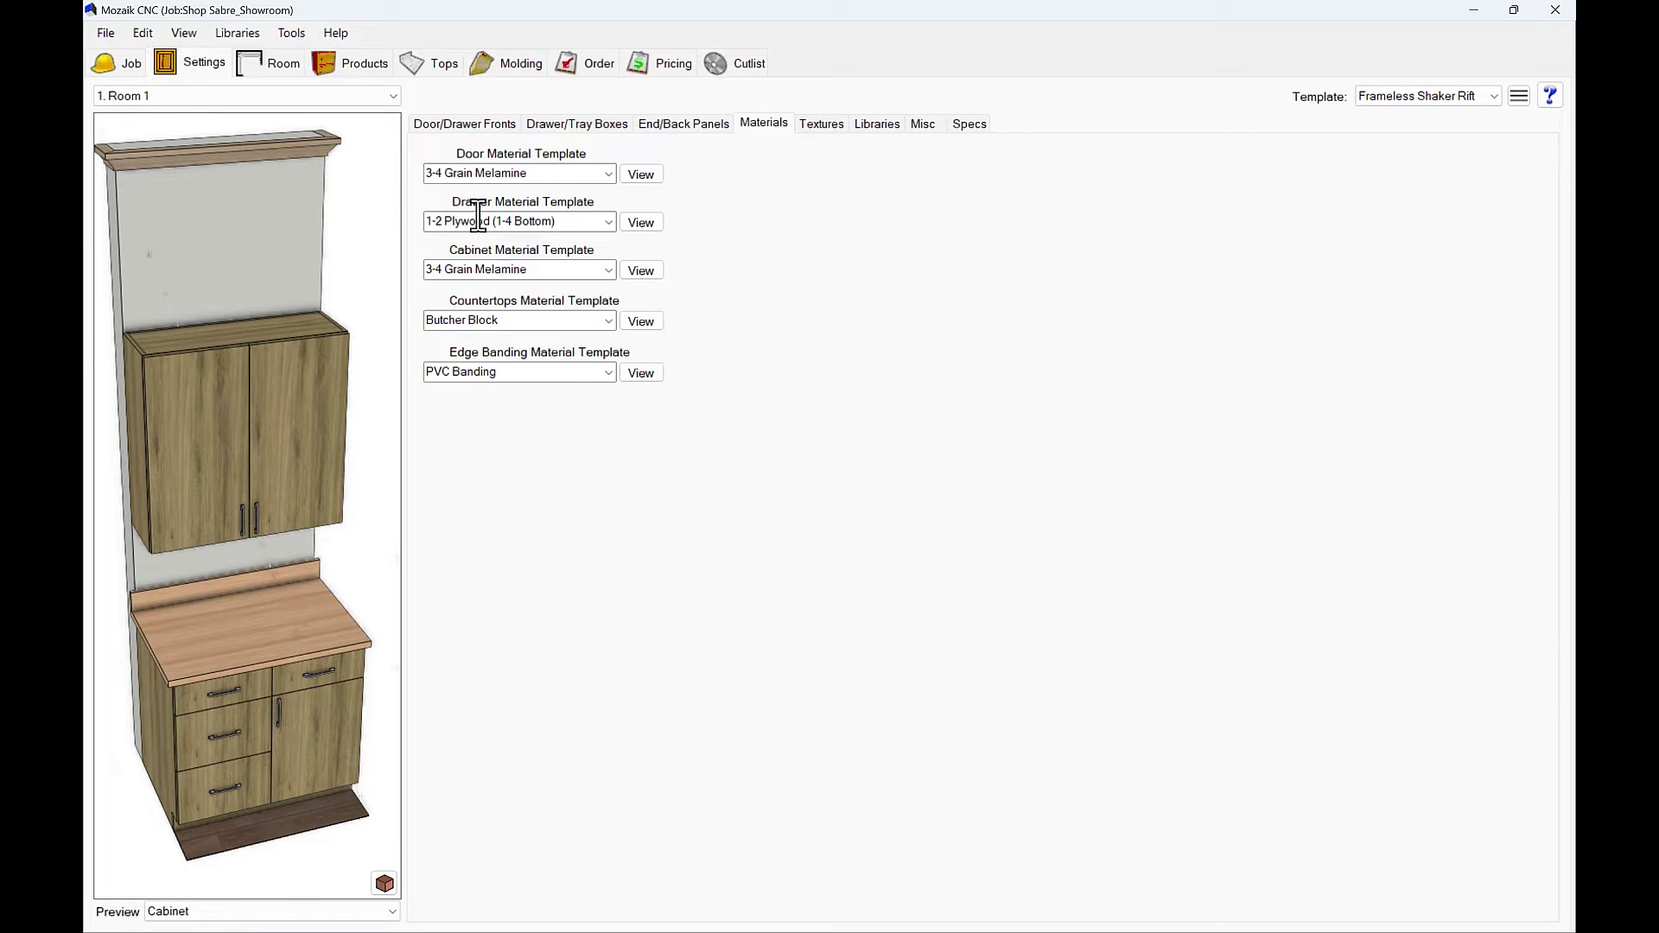
Review the panel stock sheet goods in the stock materials library, then close it without changes.
click(246, 35)
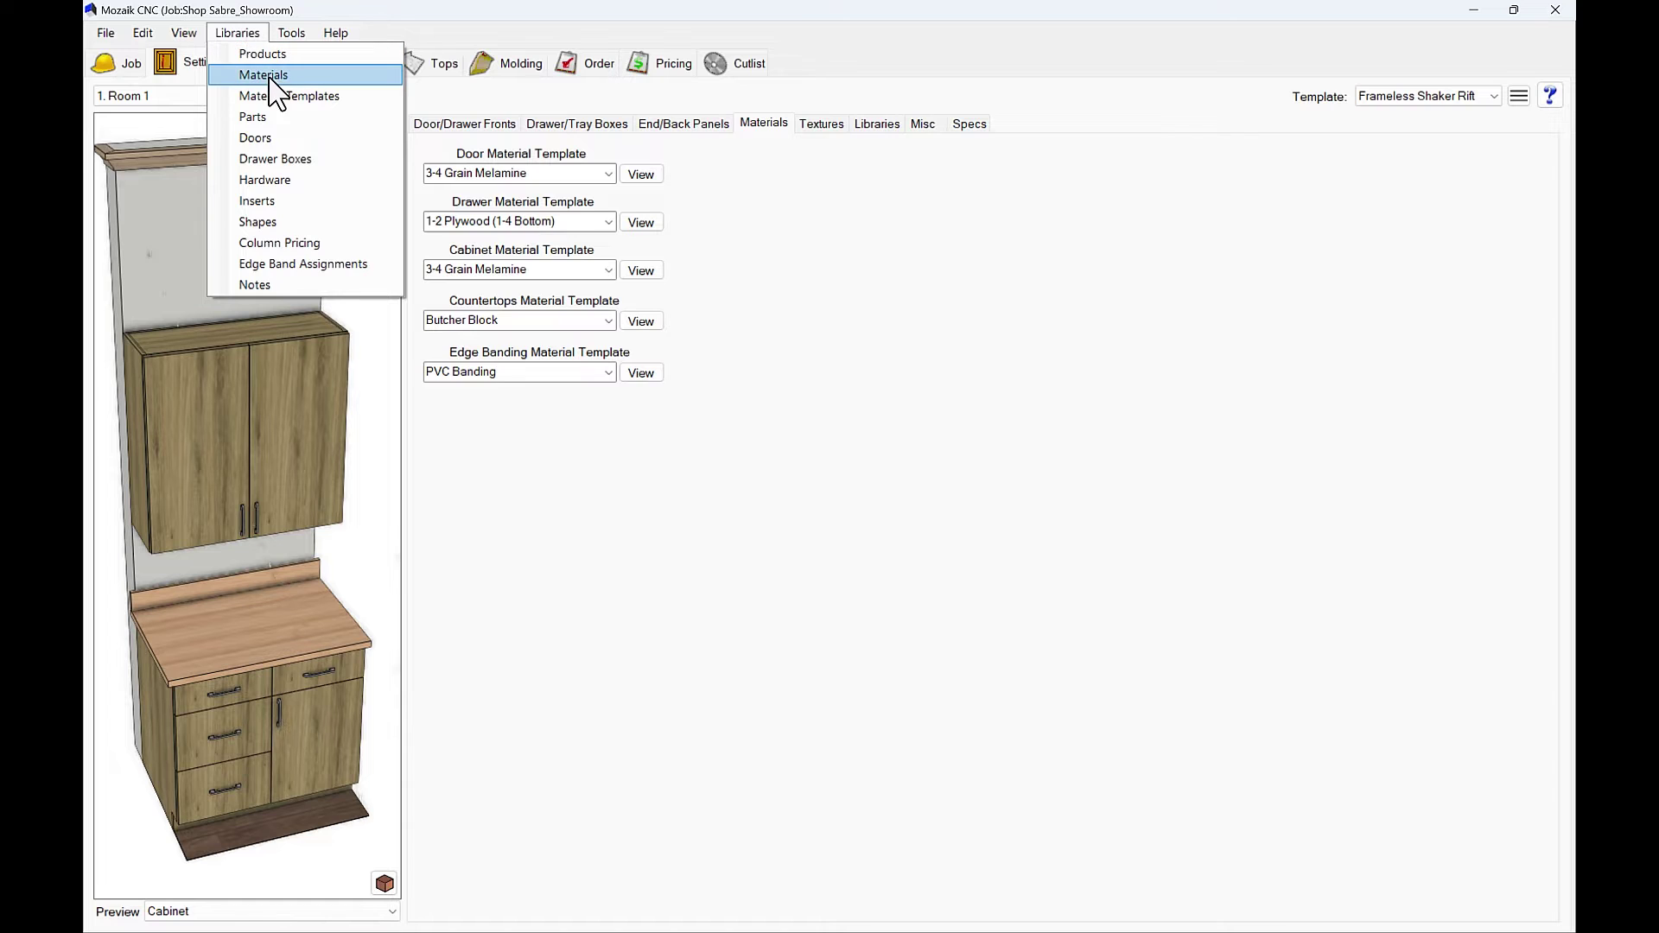
click(298, 77)
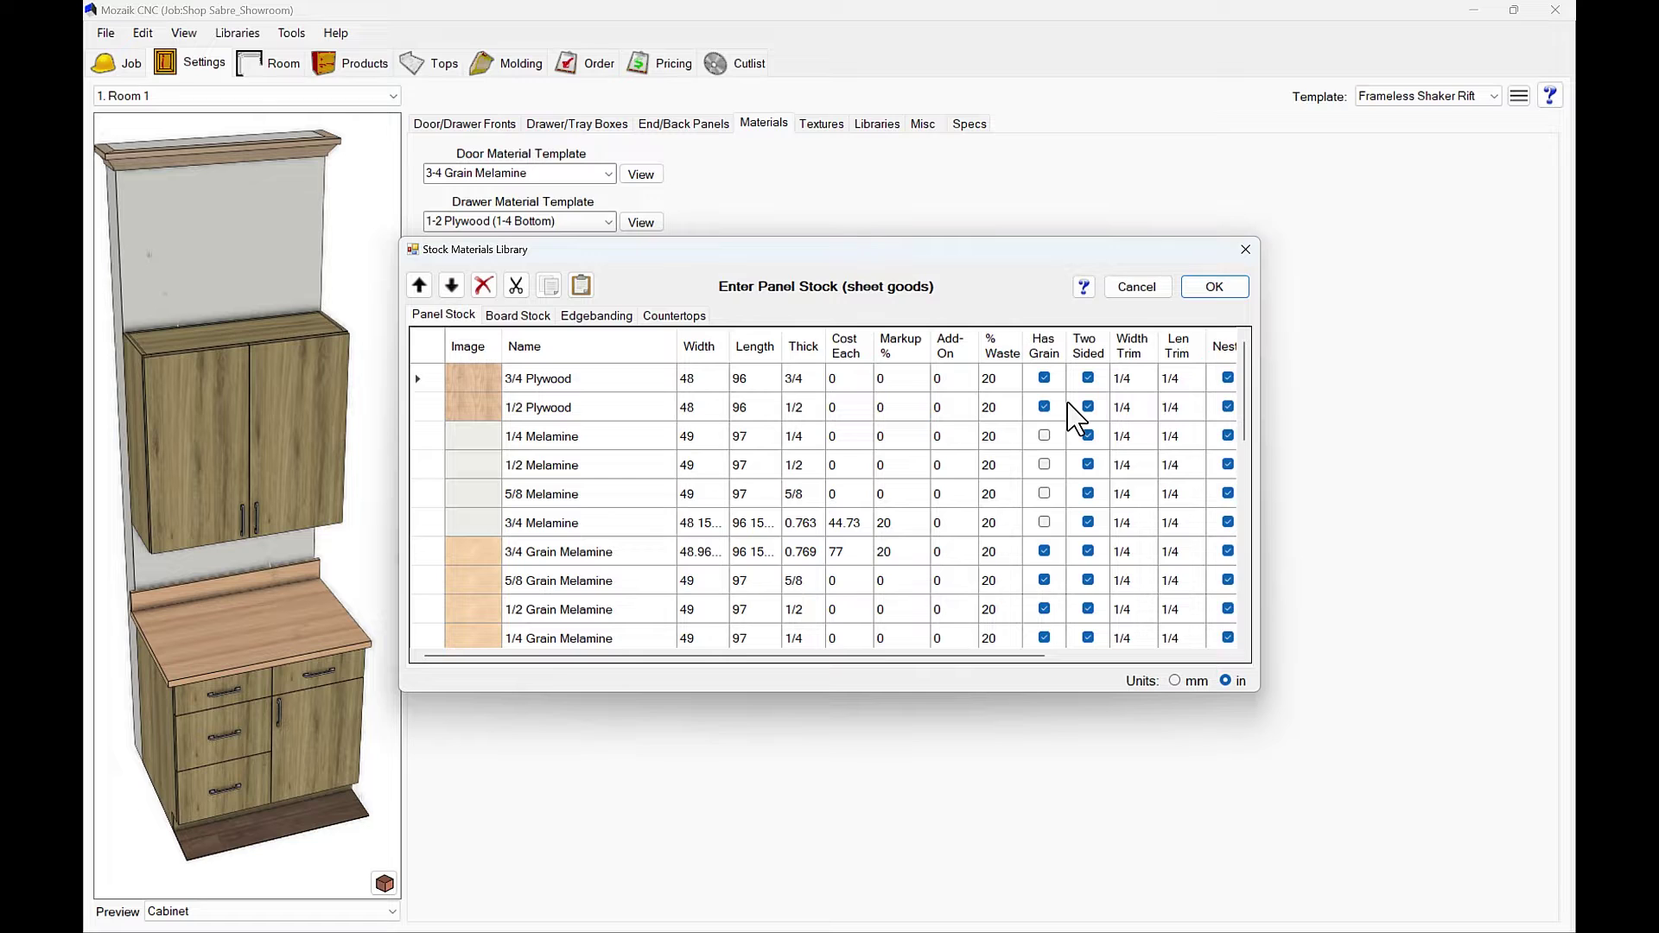
key(Escape)
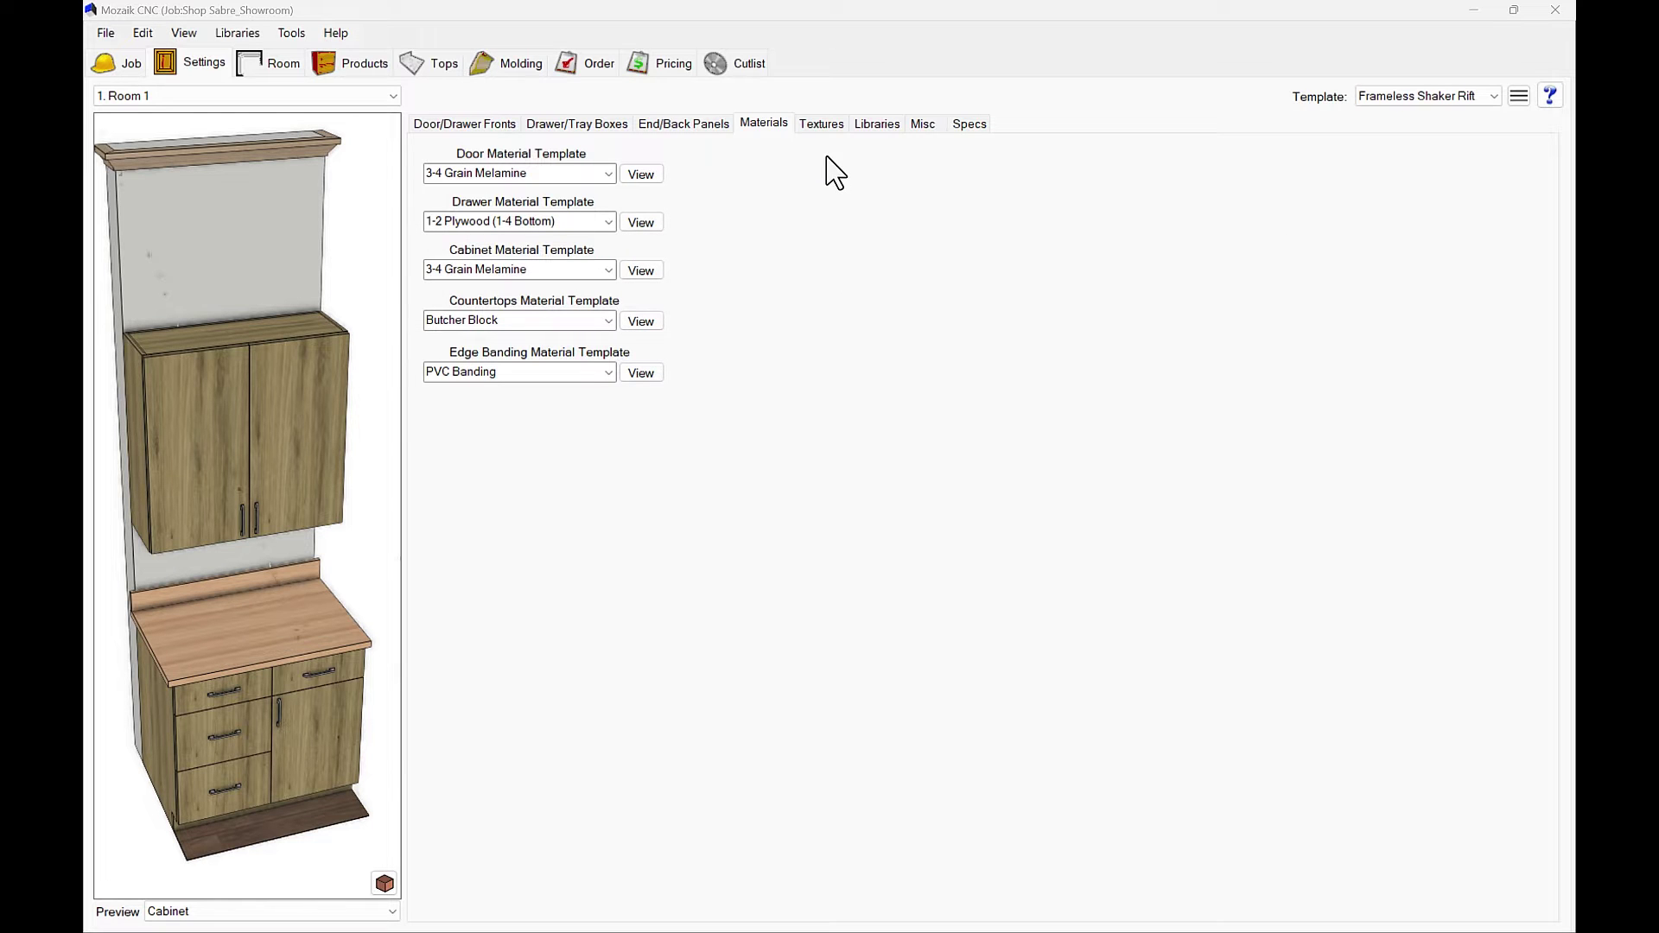
Display the room's texture settings and review the 3-4 Grain Melamine cabinet parts material template.
click(825, 129)
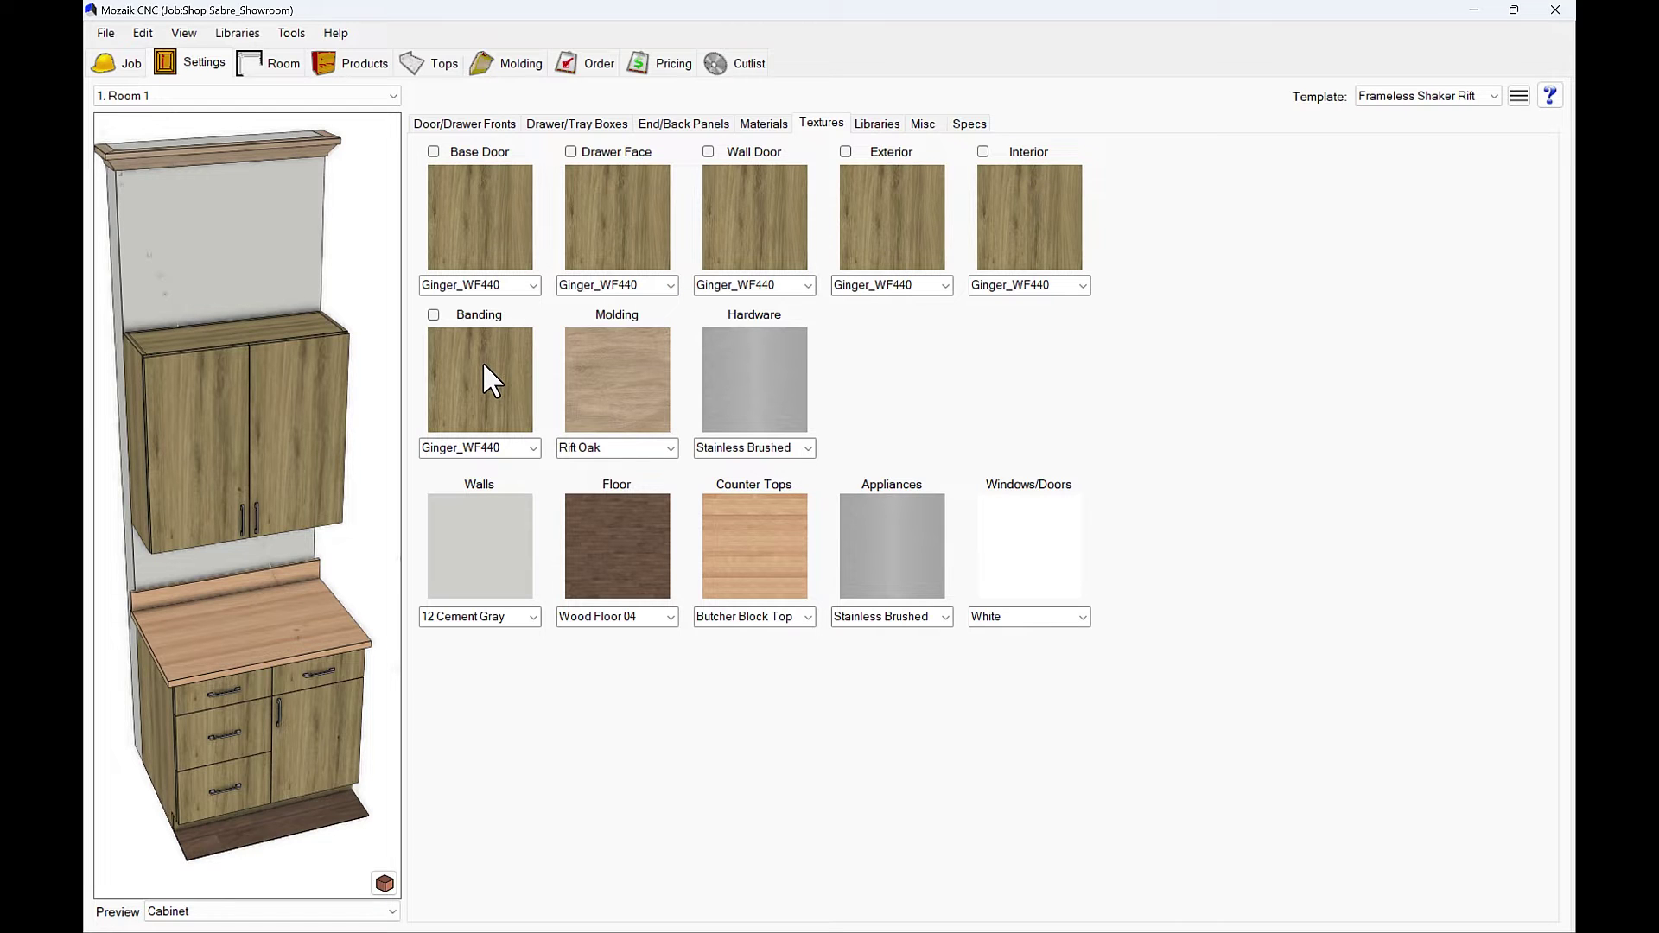
click(242, 34)
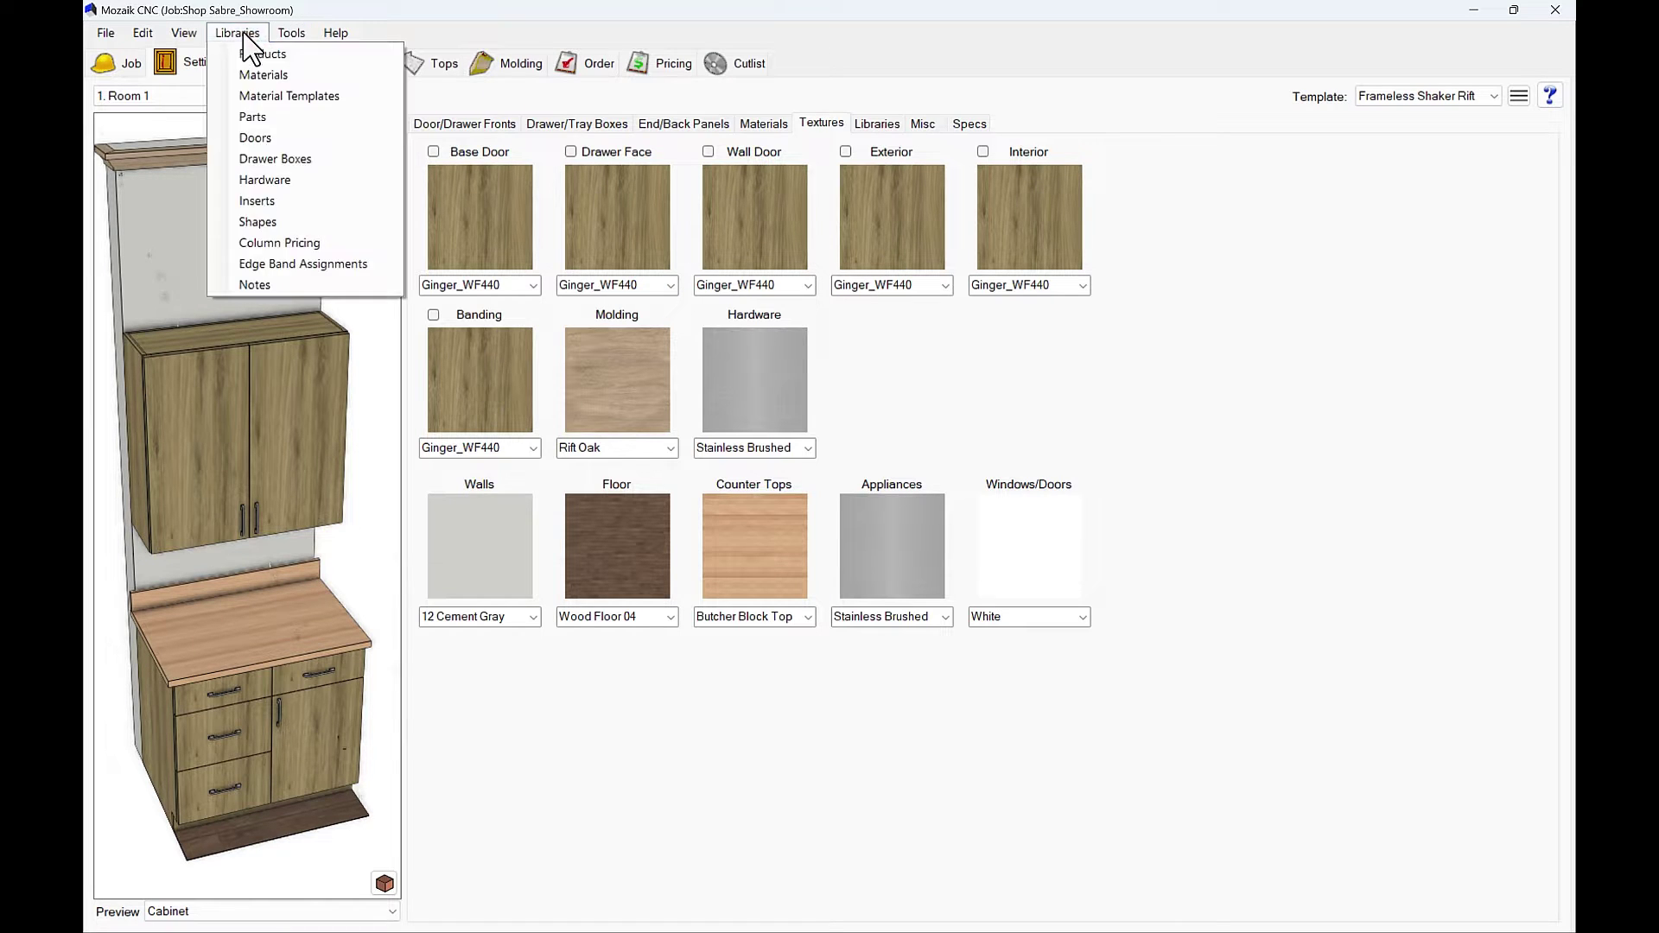
click(268, 96)
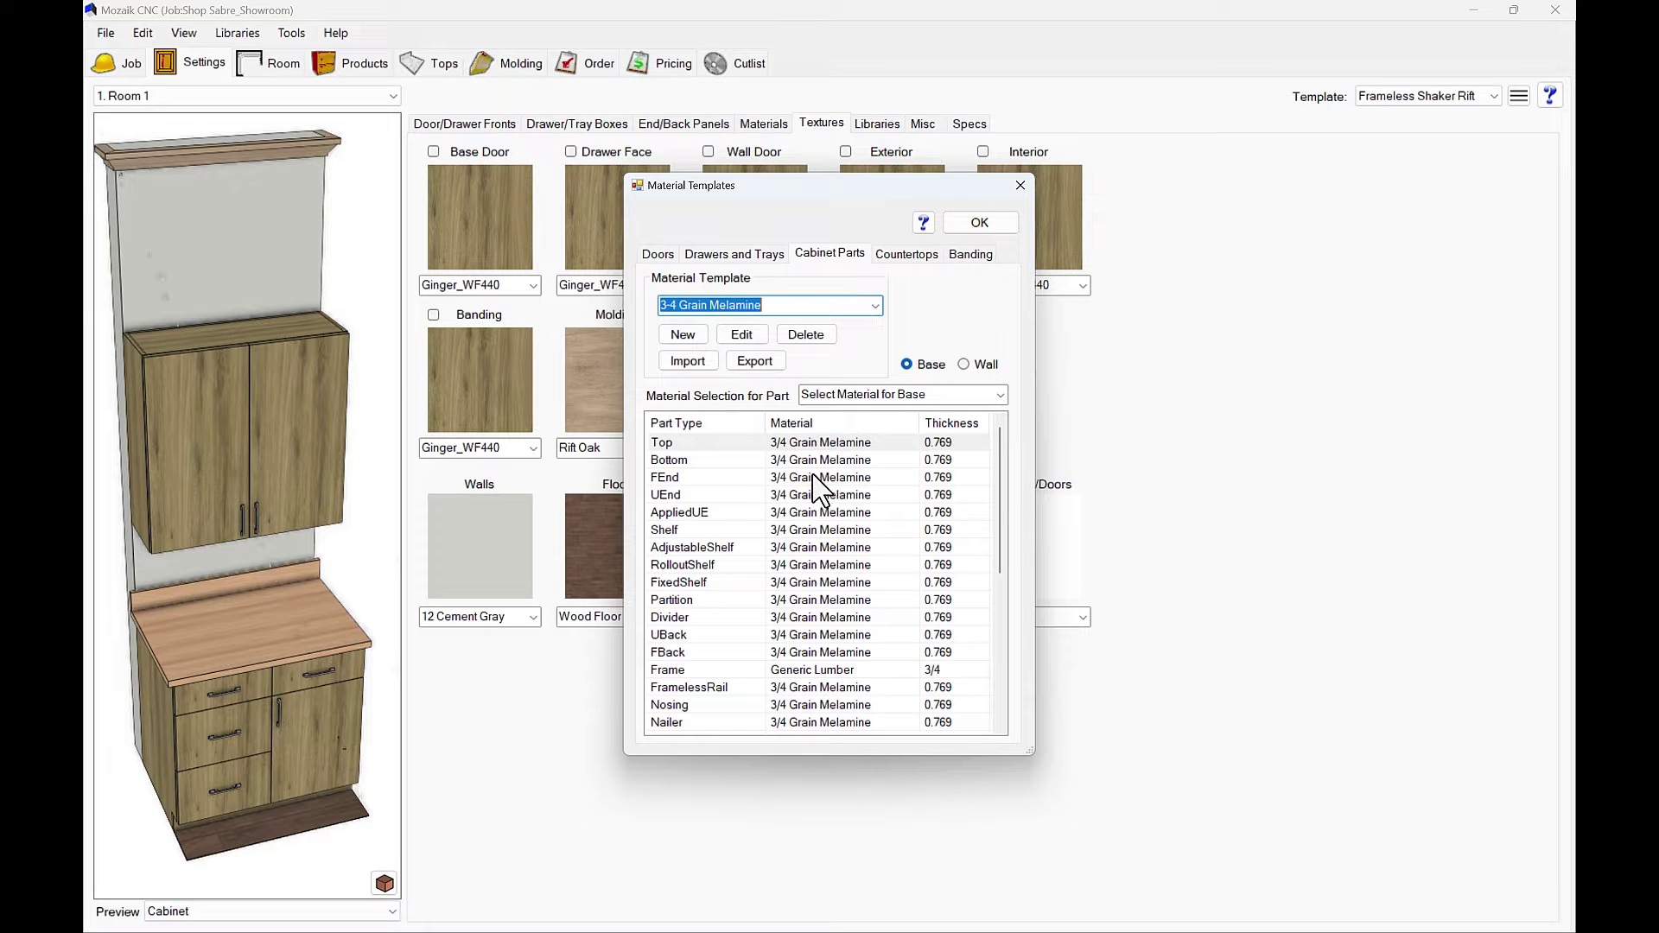
key(Return)
Open the Wall Single Door cabinet from the Frameless V12 product library in the product editor.
click(239, 38)
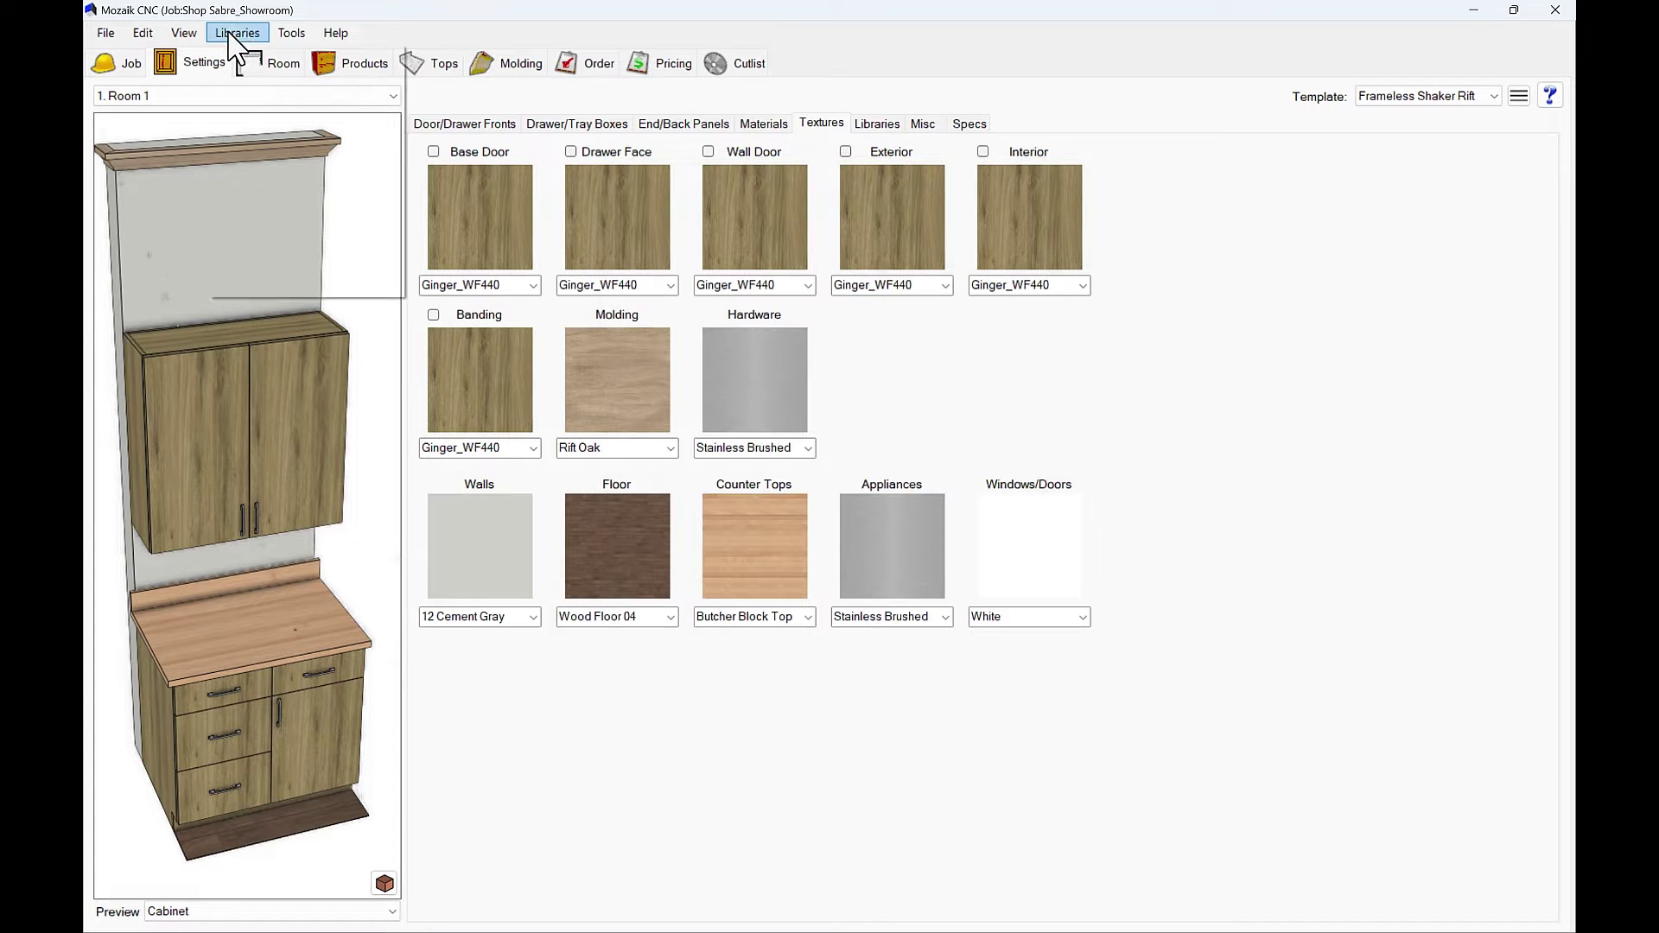
click(260, 54)
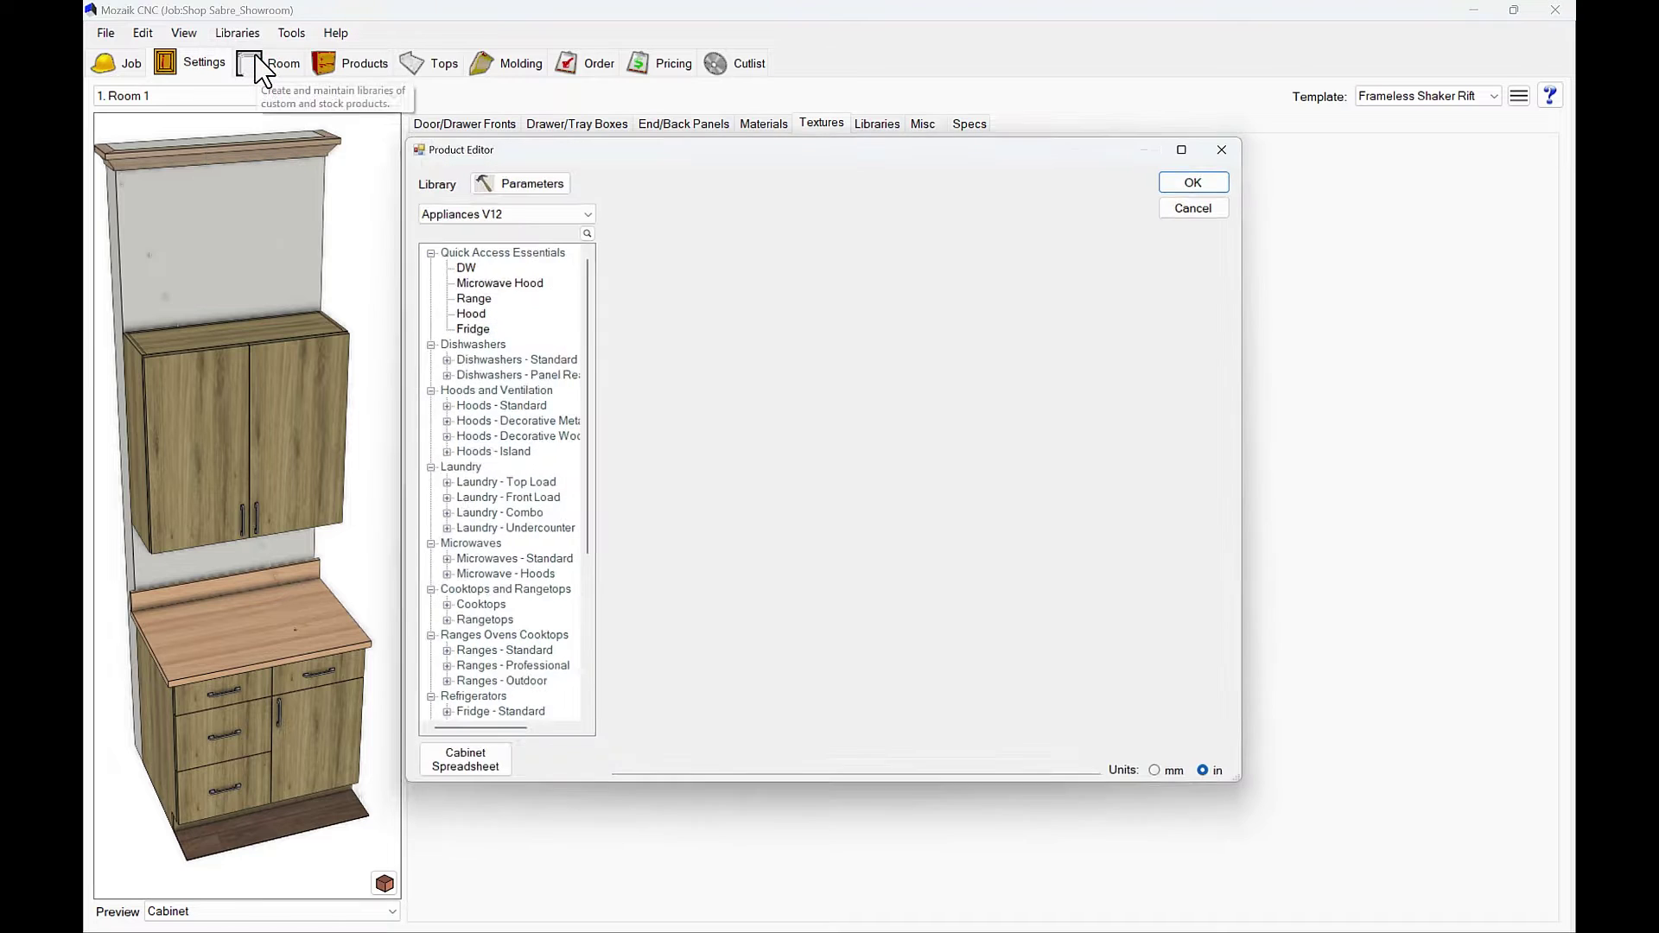
click(586, 212)
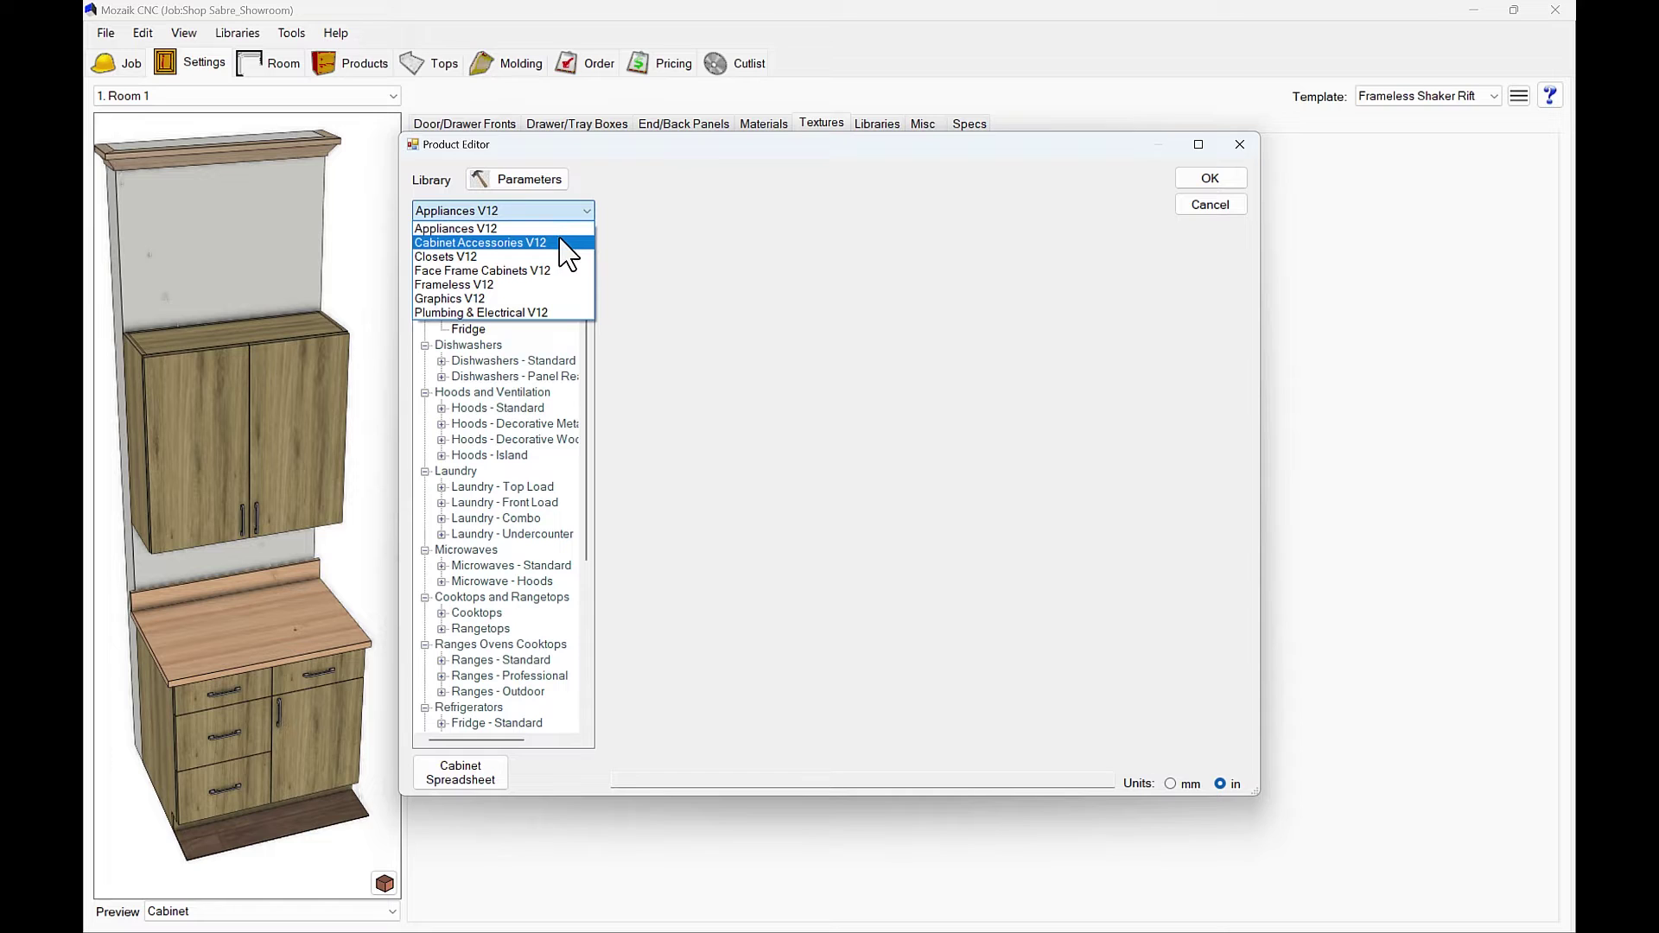
click(546, 285)
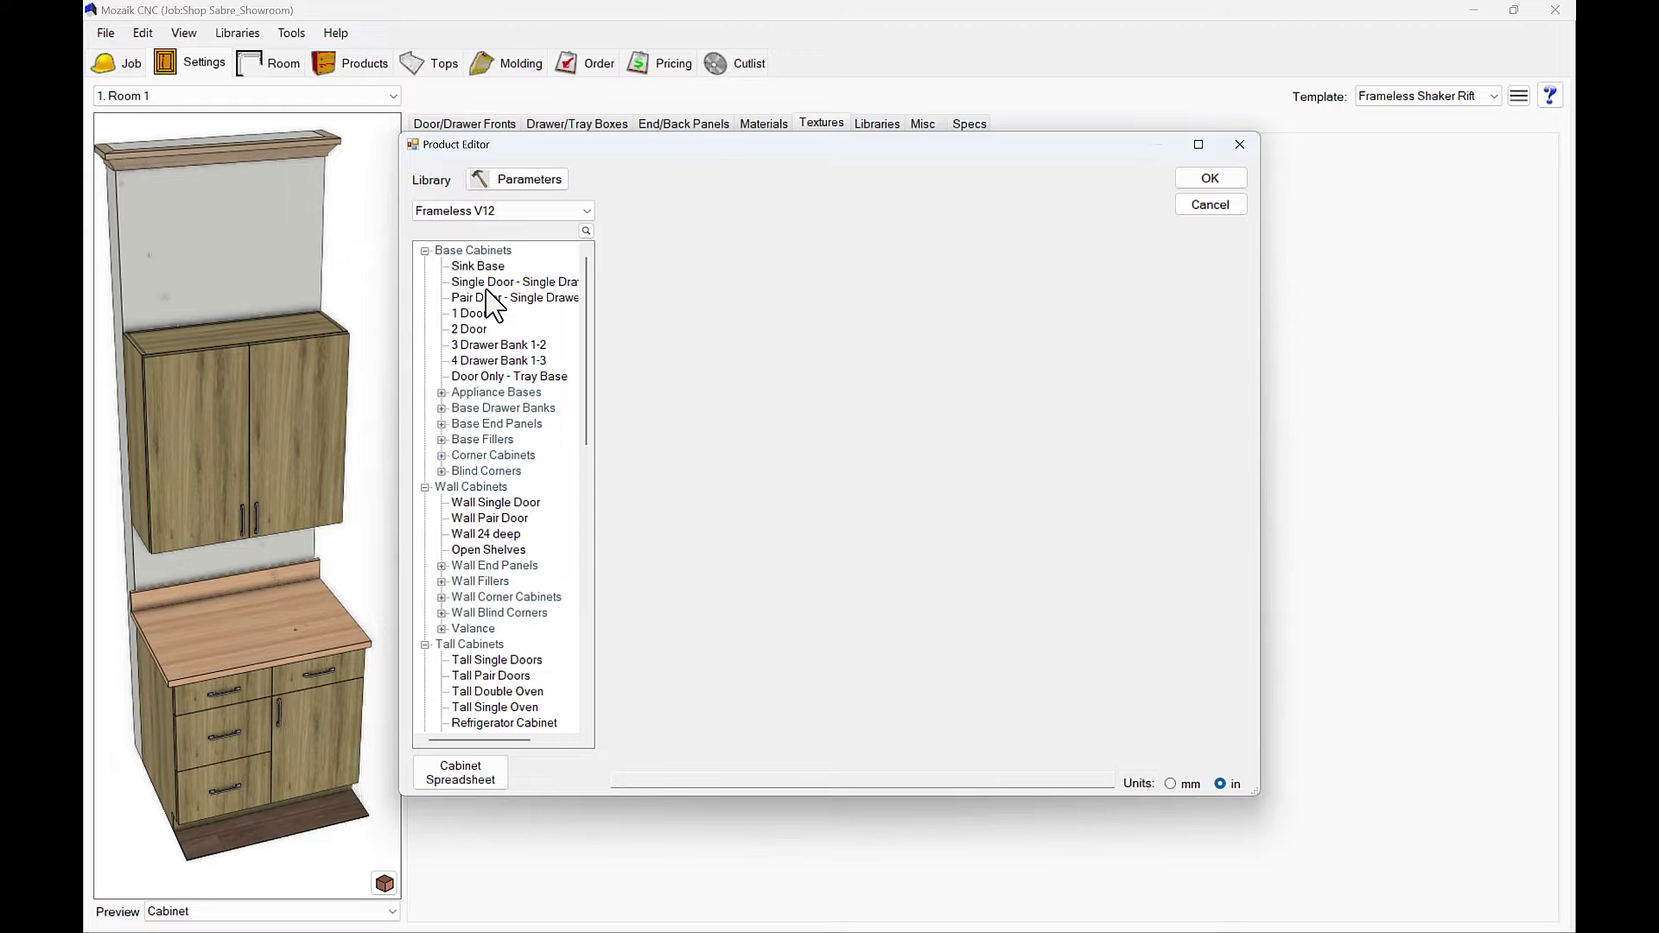
click(486, 502)
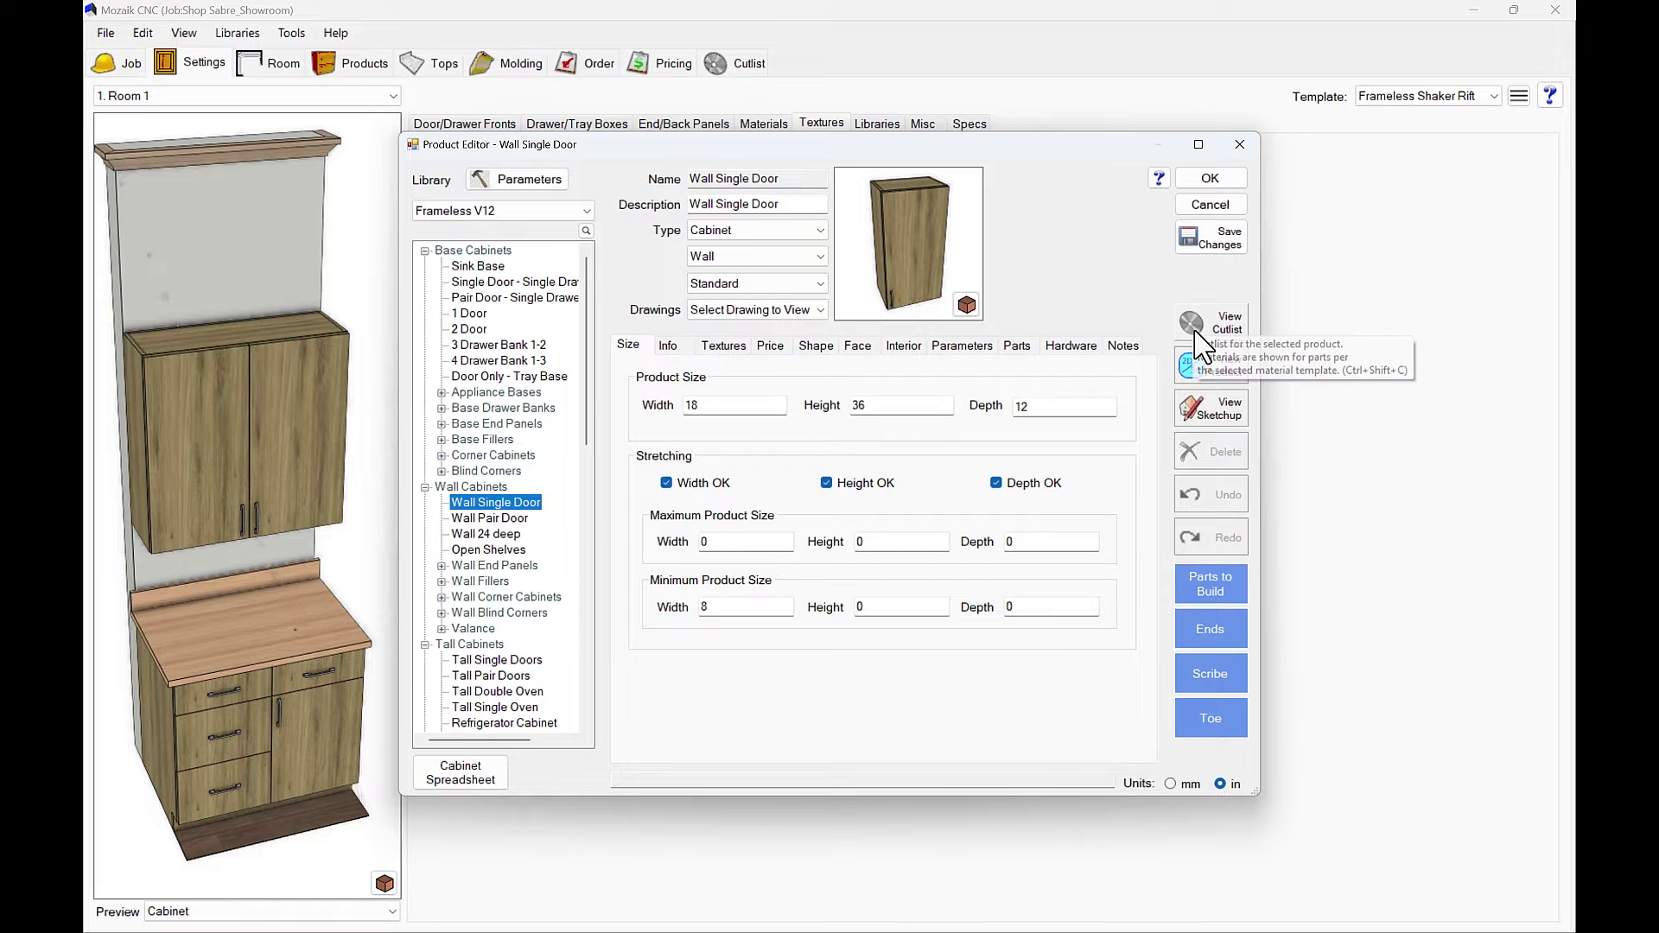
Examine the Wall Single Door cabinet's wireframe construction in a full-size perspective view, then close it.
click(1198, 366)
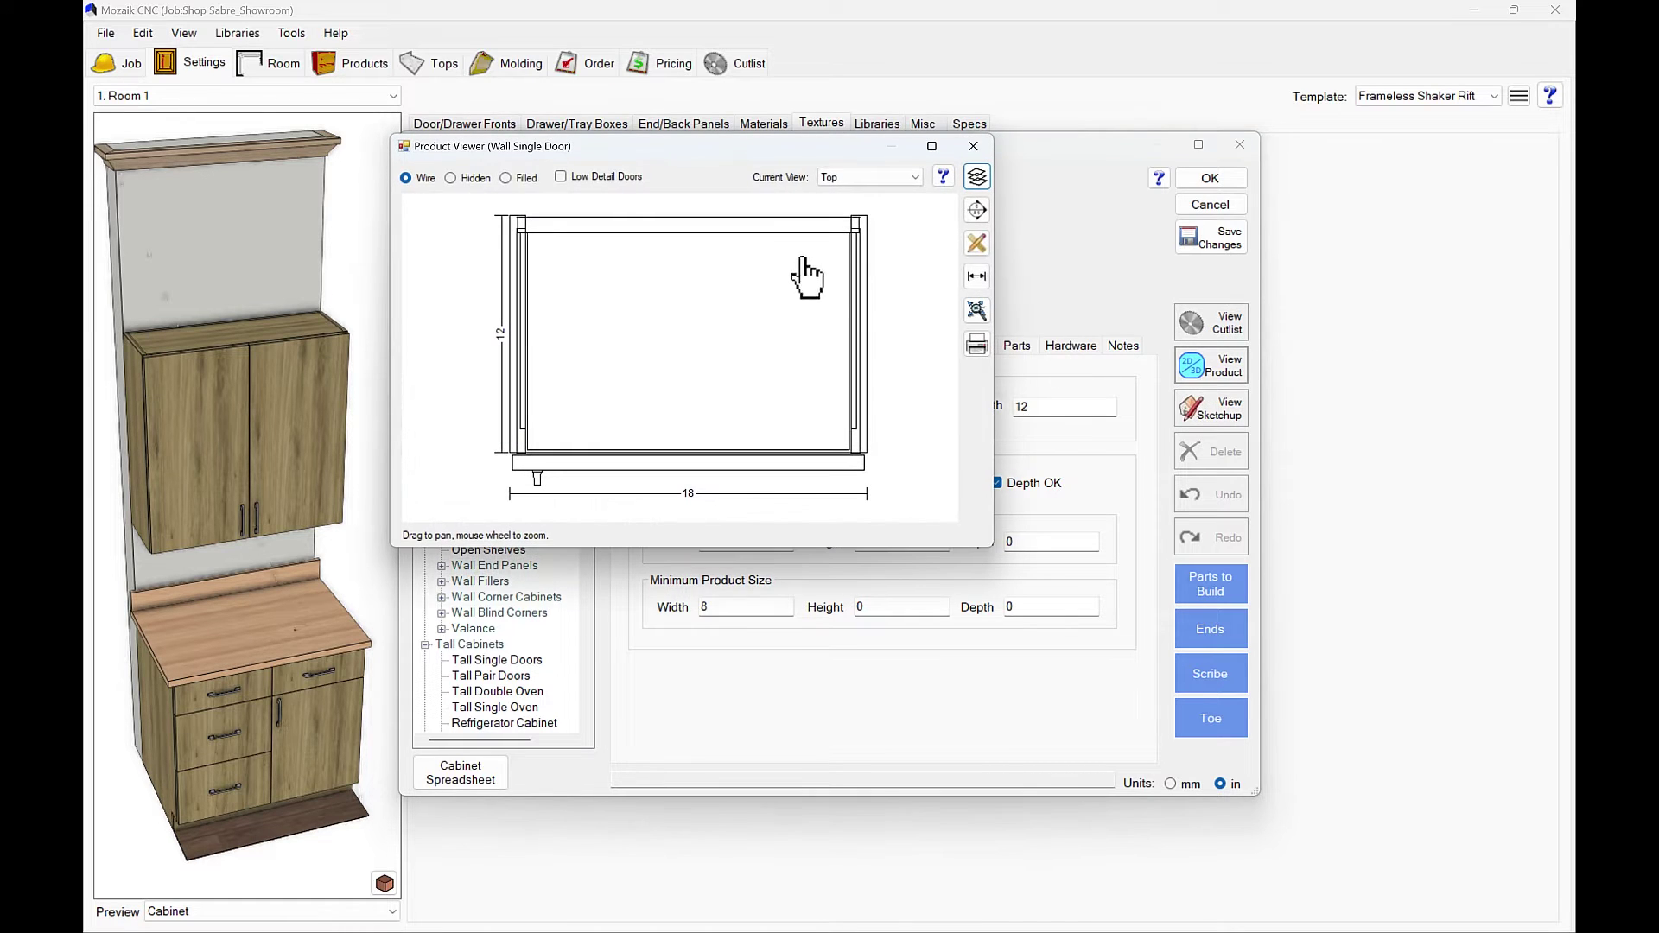
click(927, 146)
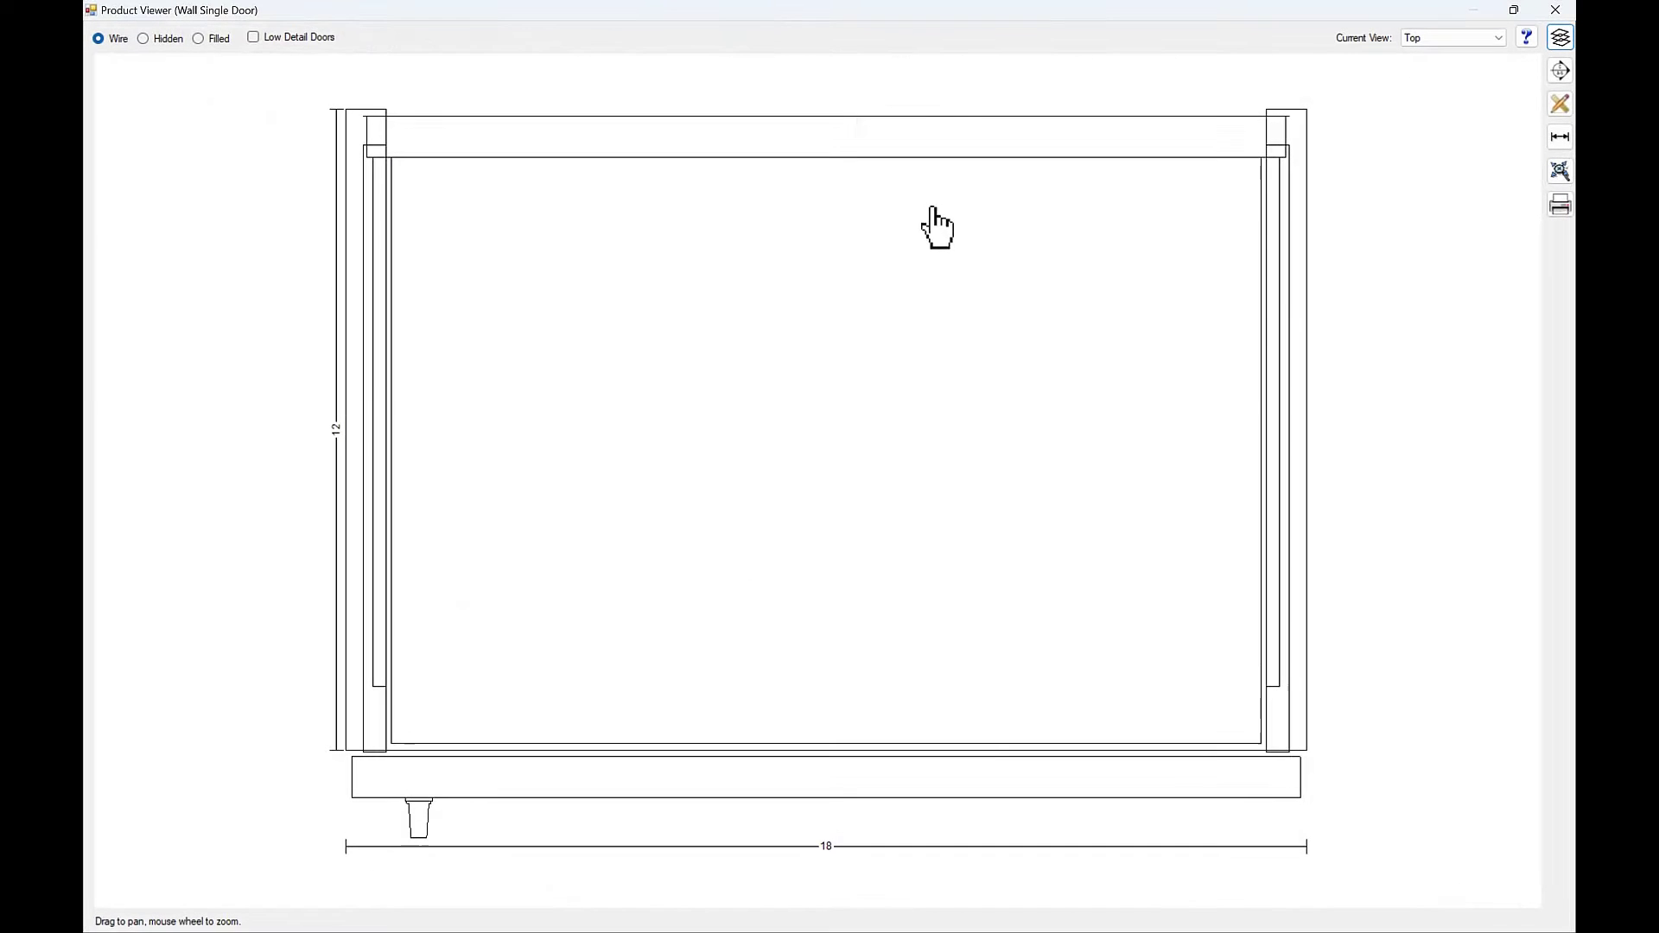
click(1499, 39)
click(1441, 111)
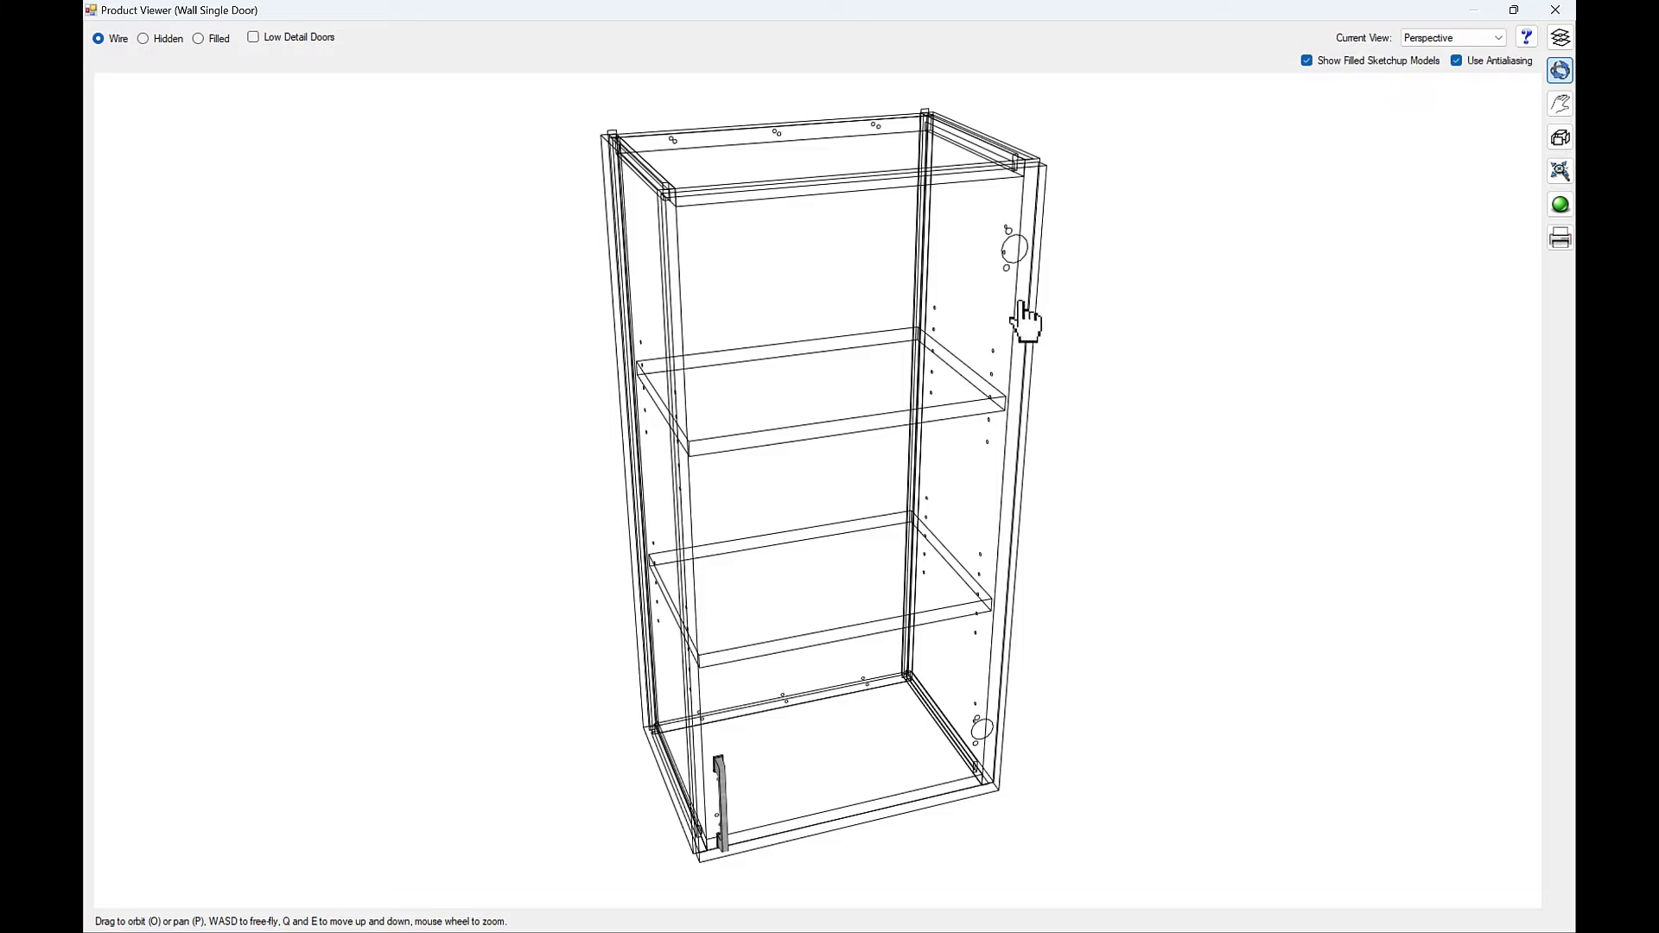
drag(981, 324, 1033, 360)
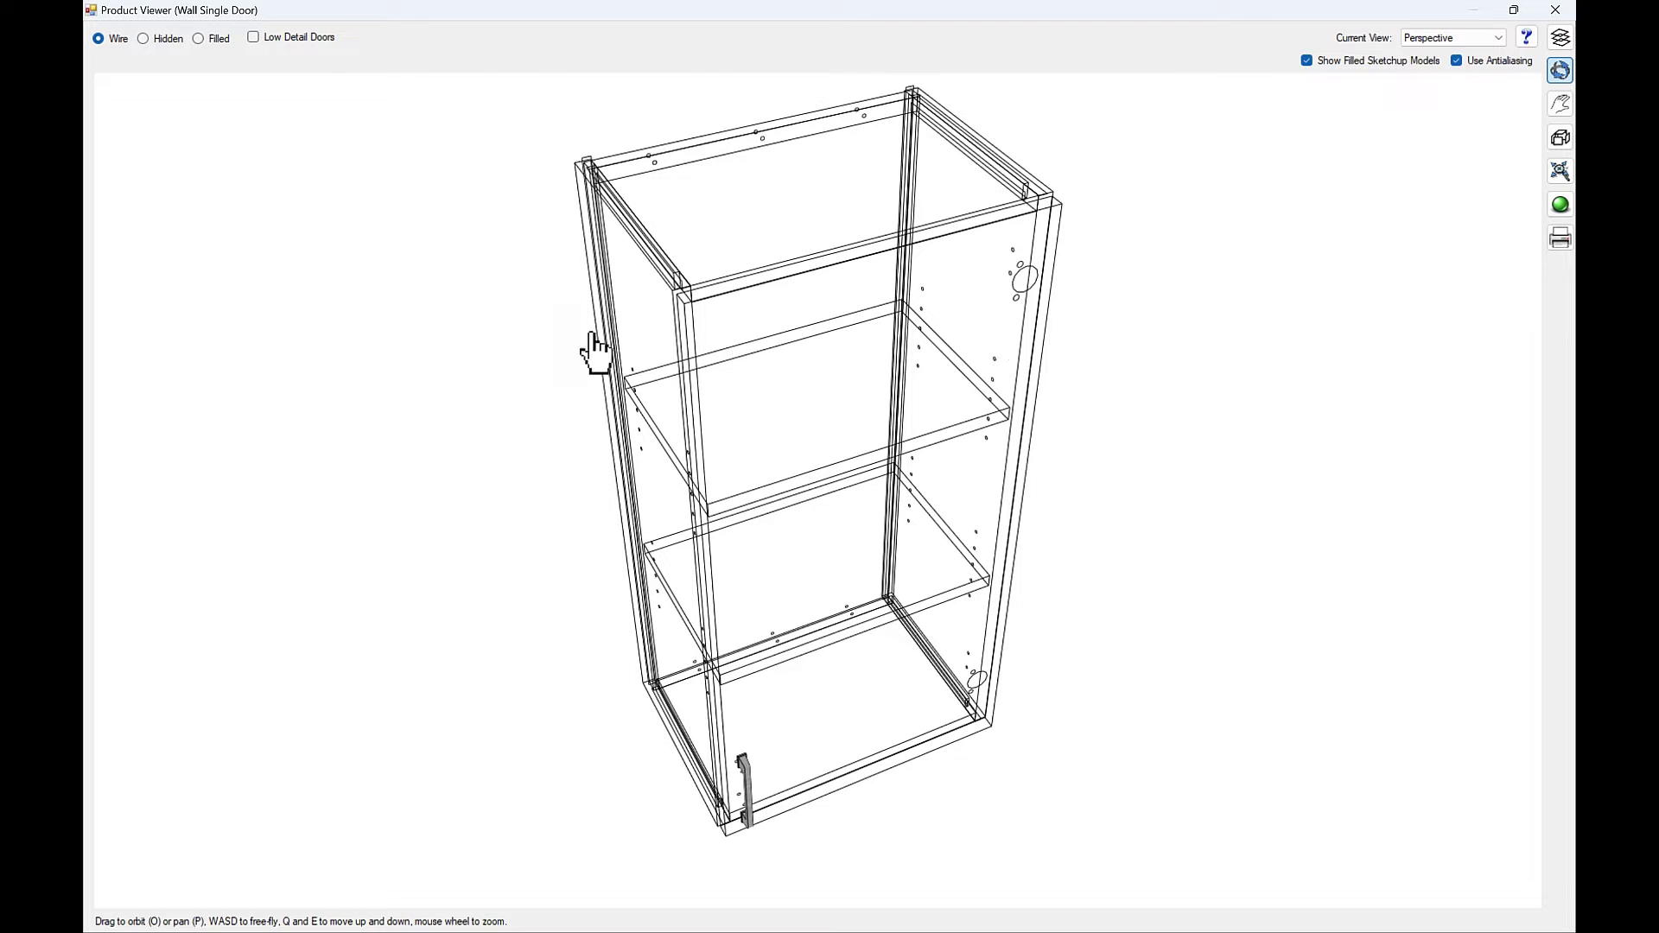
key(Escape)
Open base cabinet #7 on wall 2 of the Room 1 floor plan in the product editor.
click(275, 64)
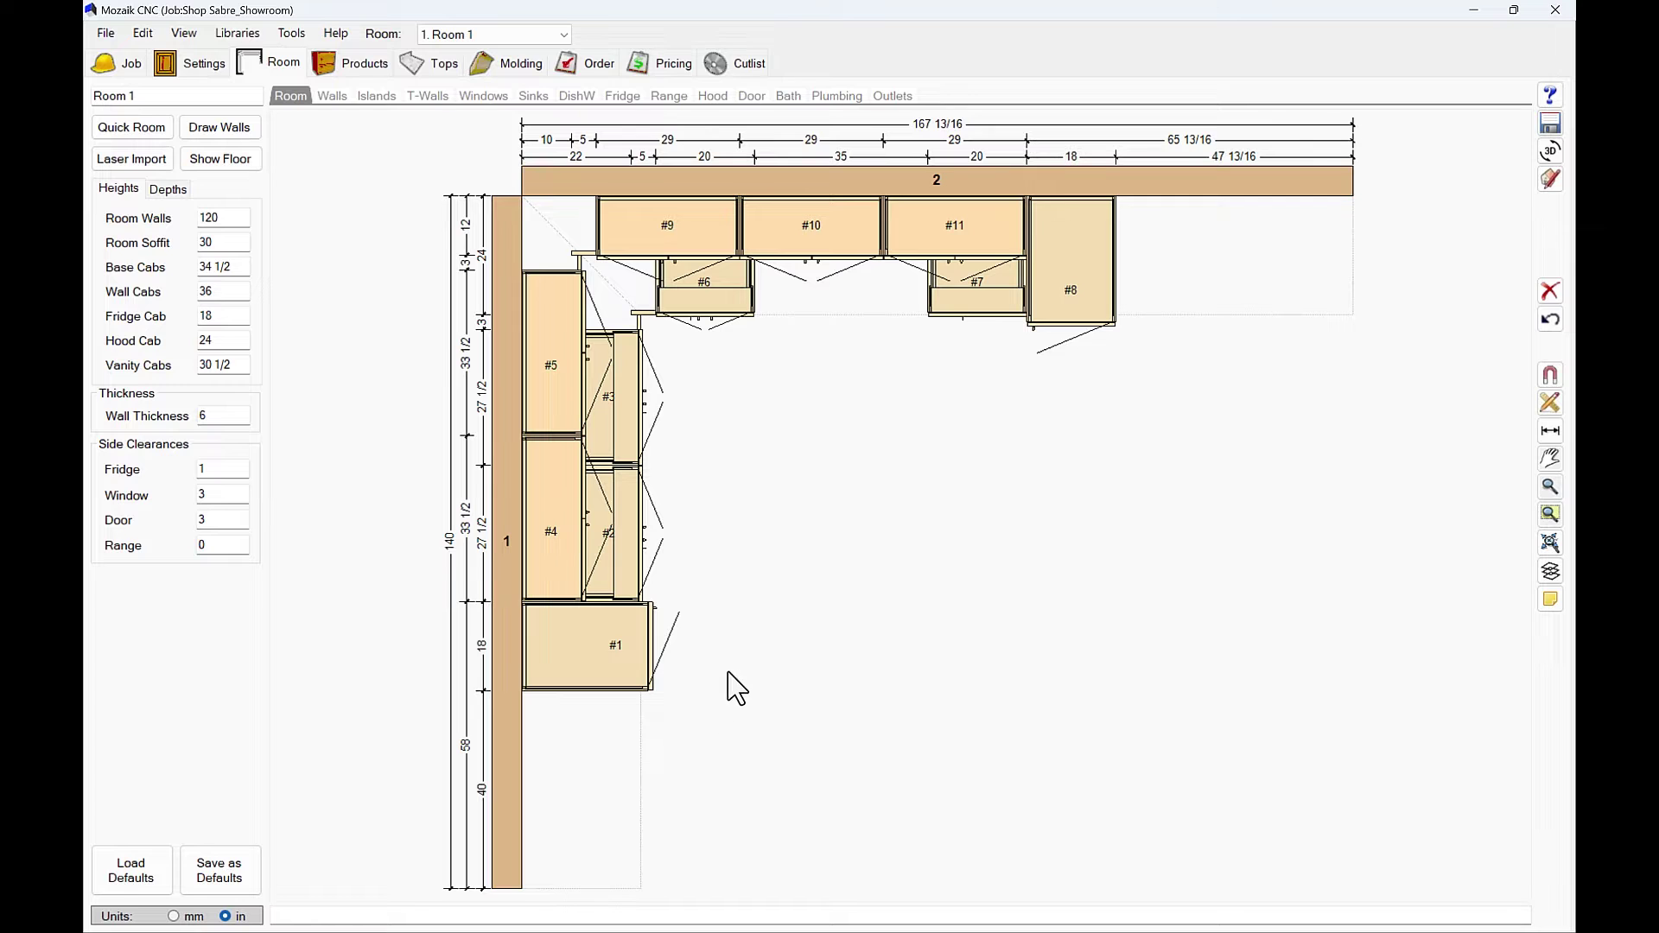
click(974, 296)
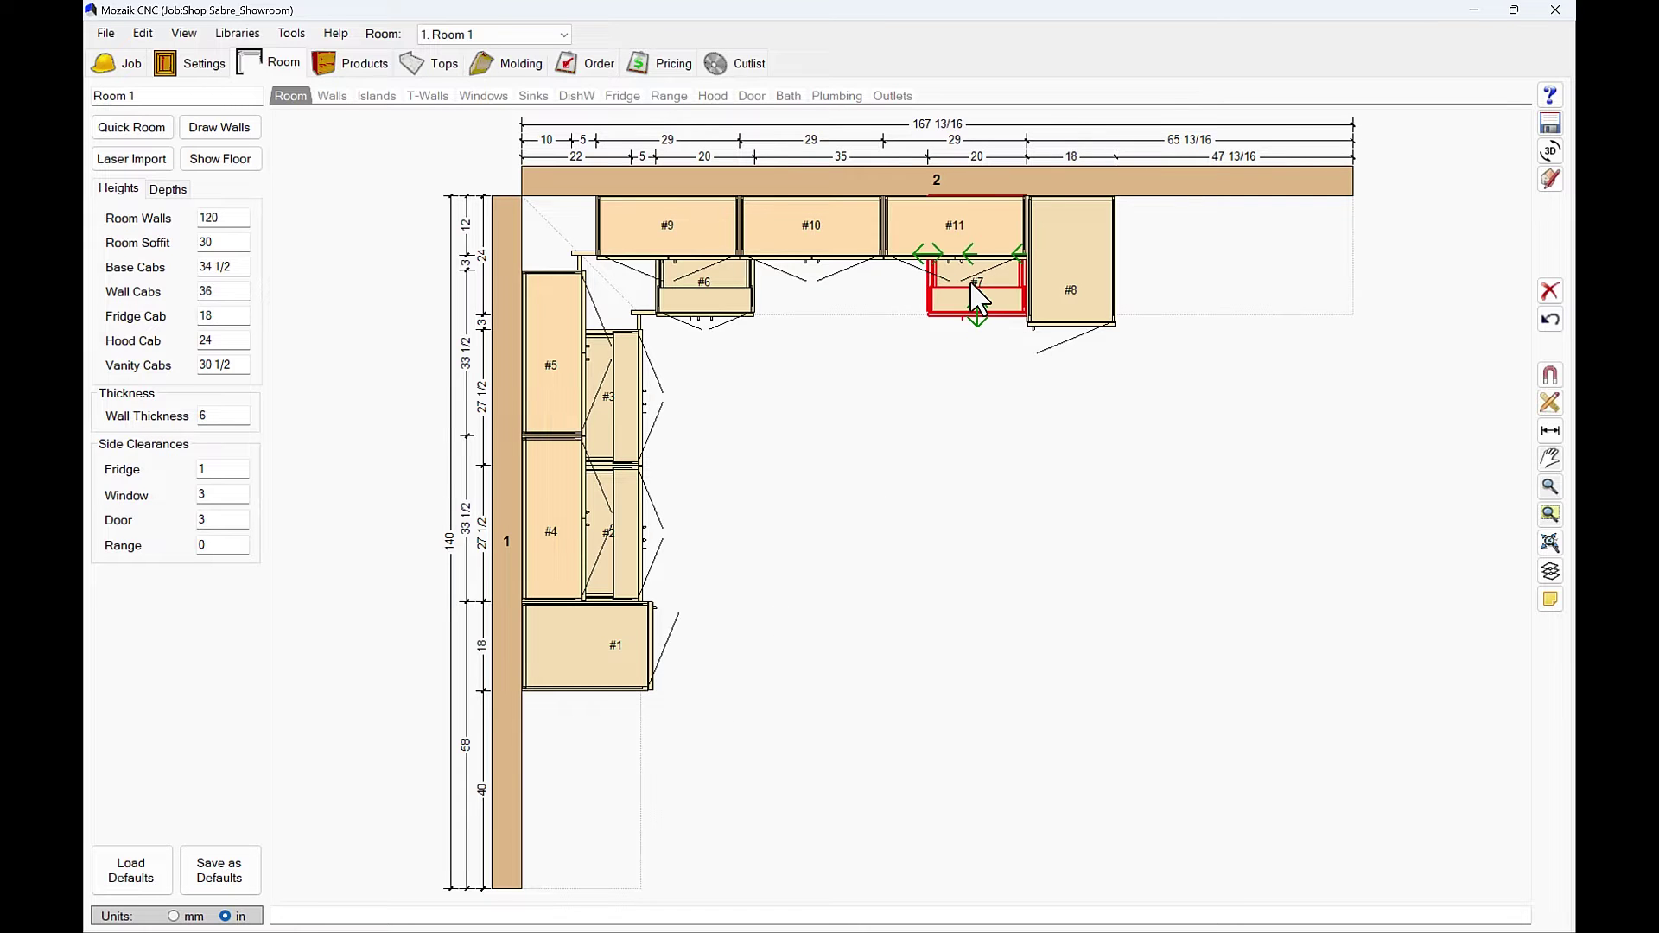
double_click(966, 282)
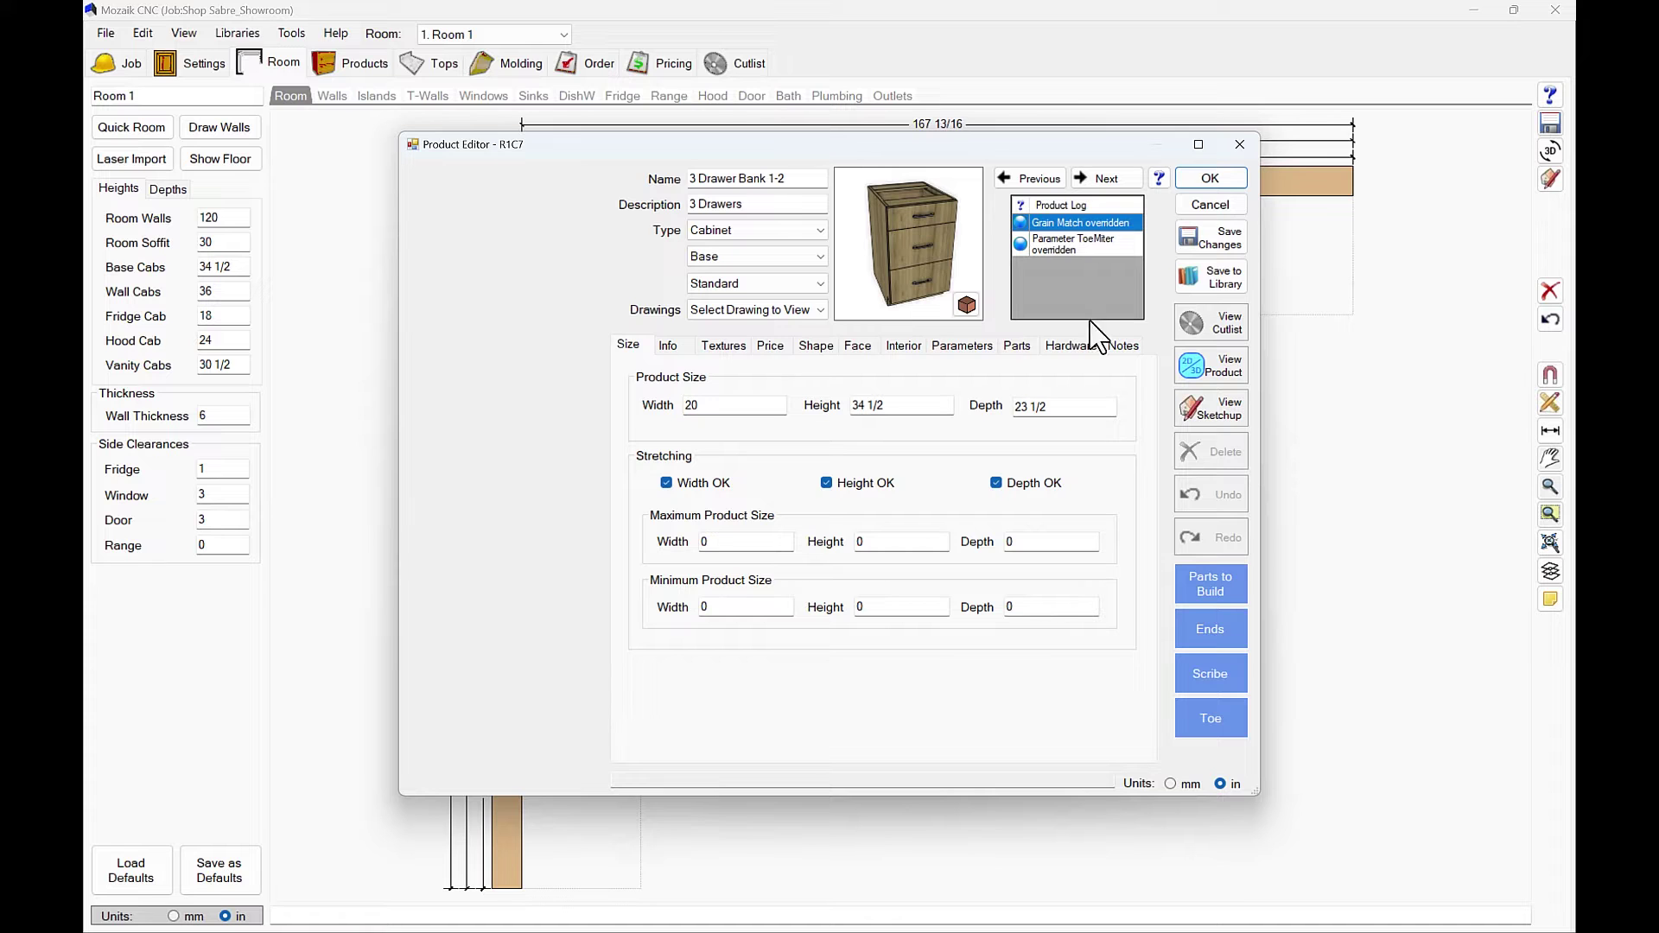
Inspect cabinet #7 as a filled 3D model, view the whole room in 3D, and close the viewers.
click(1205, 365)
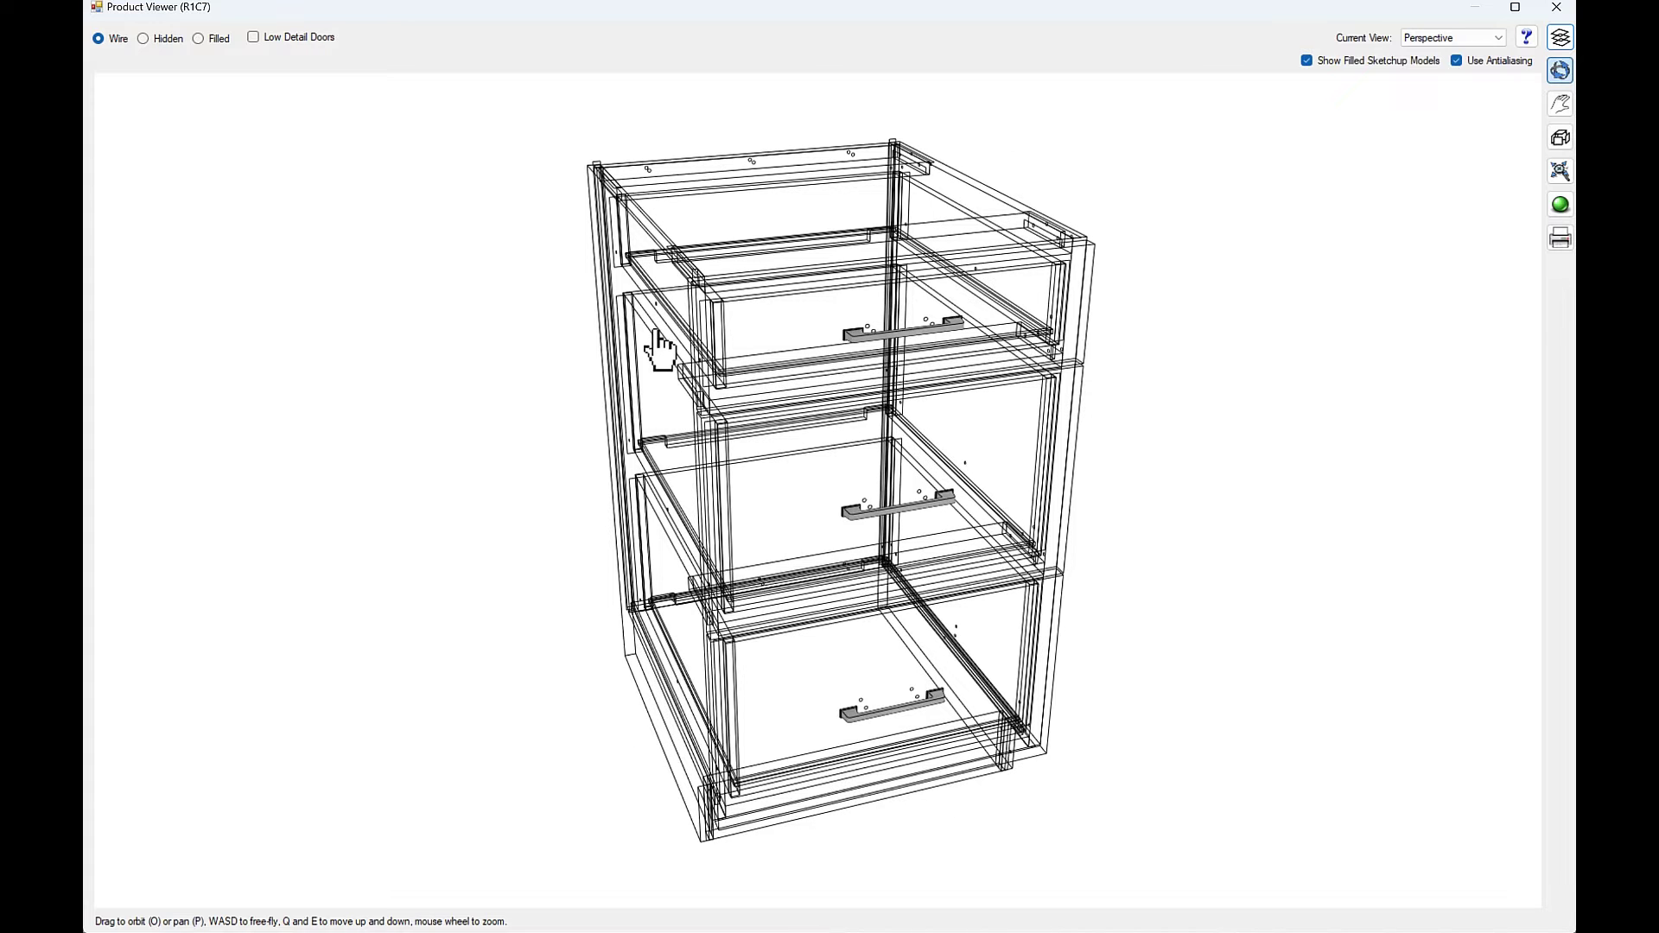
click(198, 39)
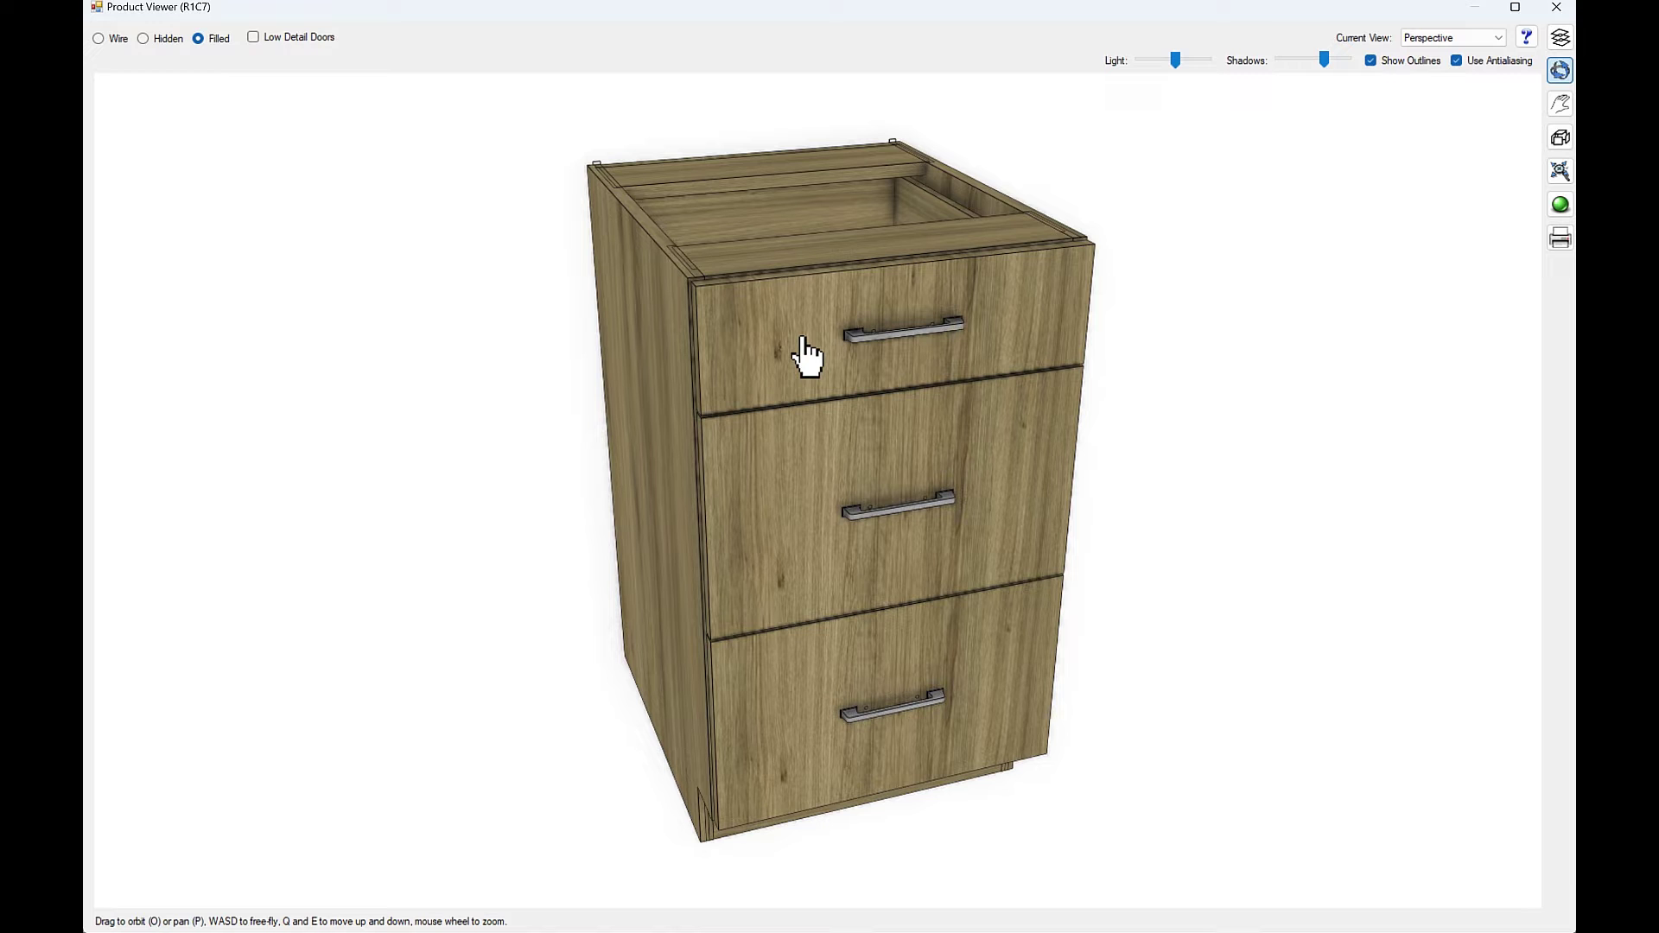
key(Escape)
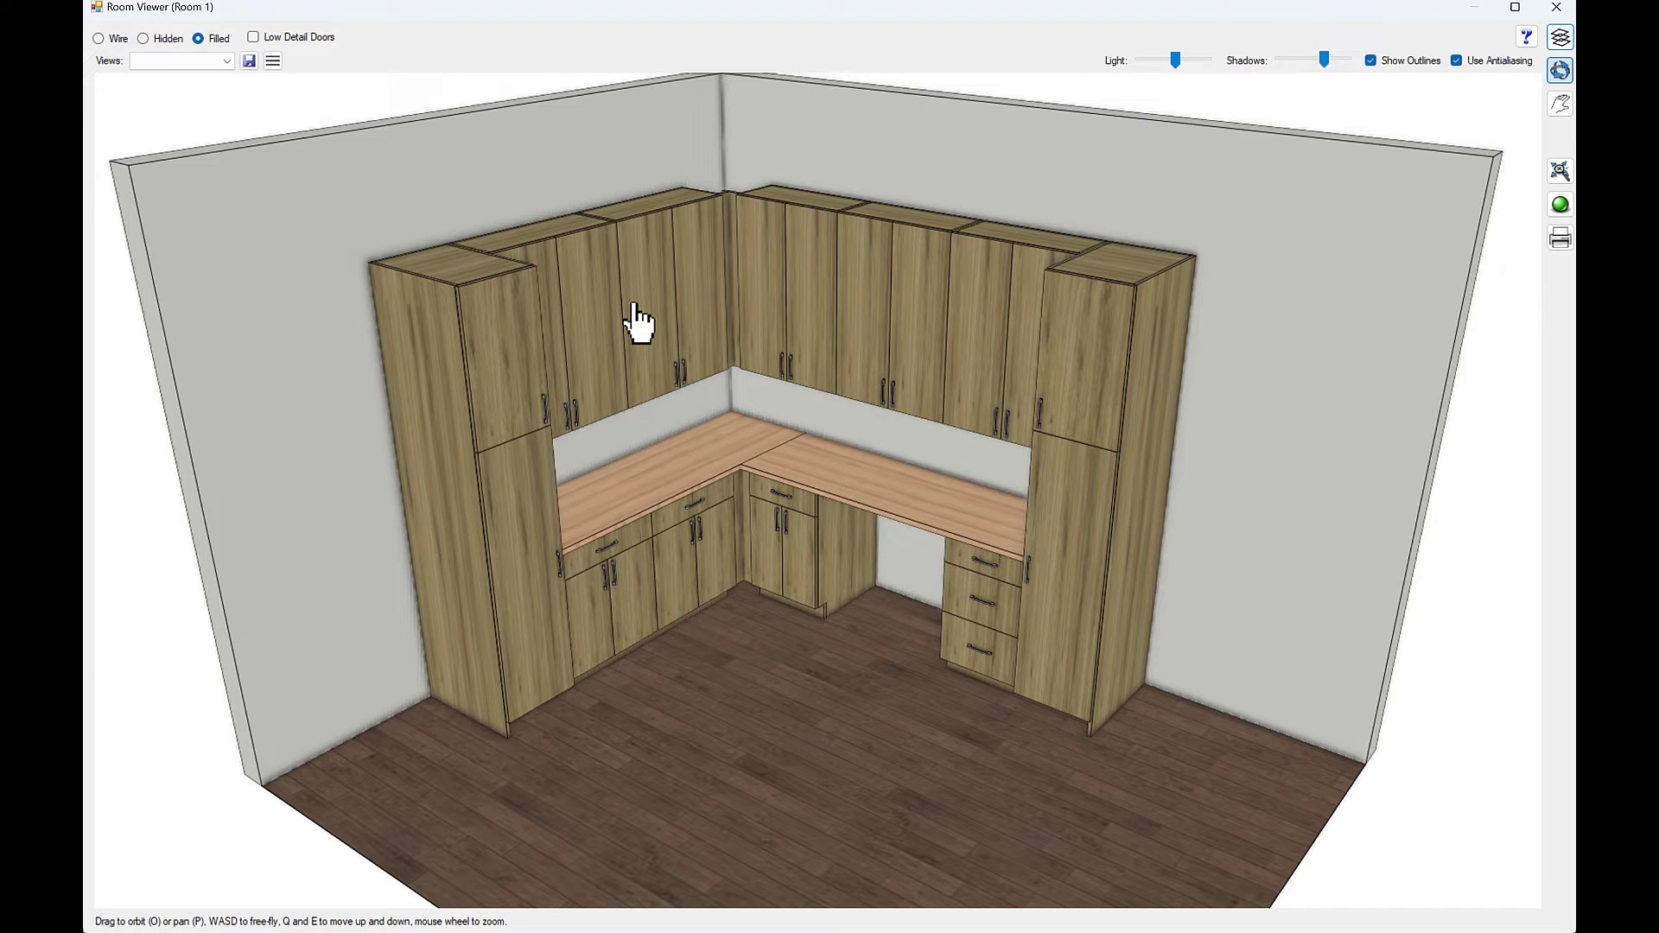
key(Escape)
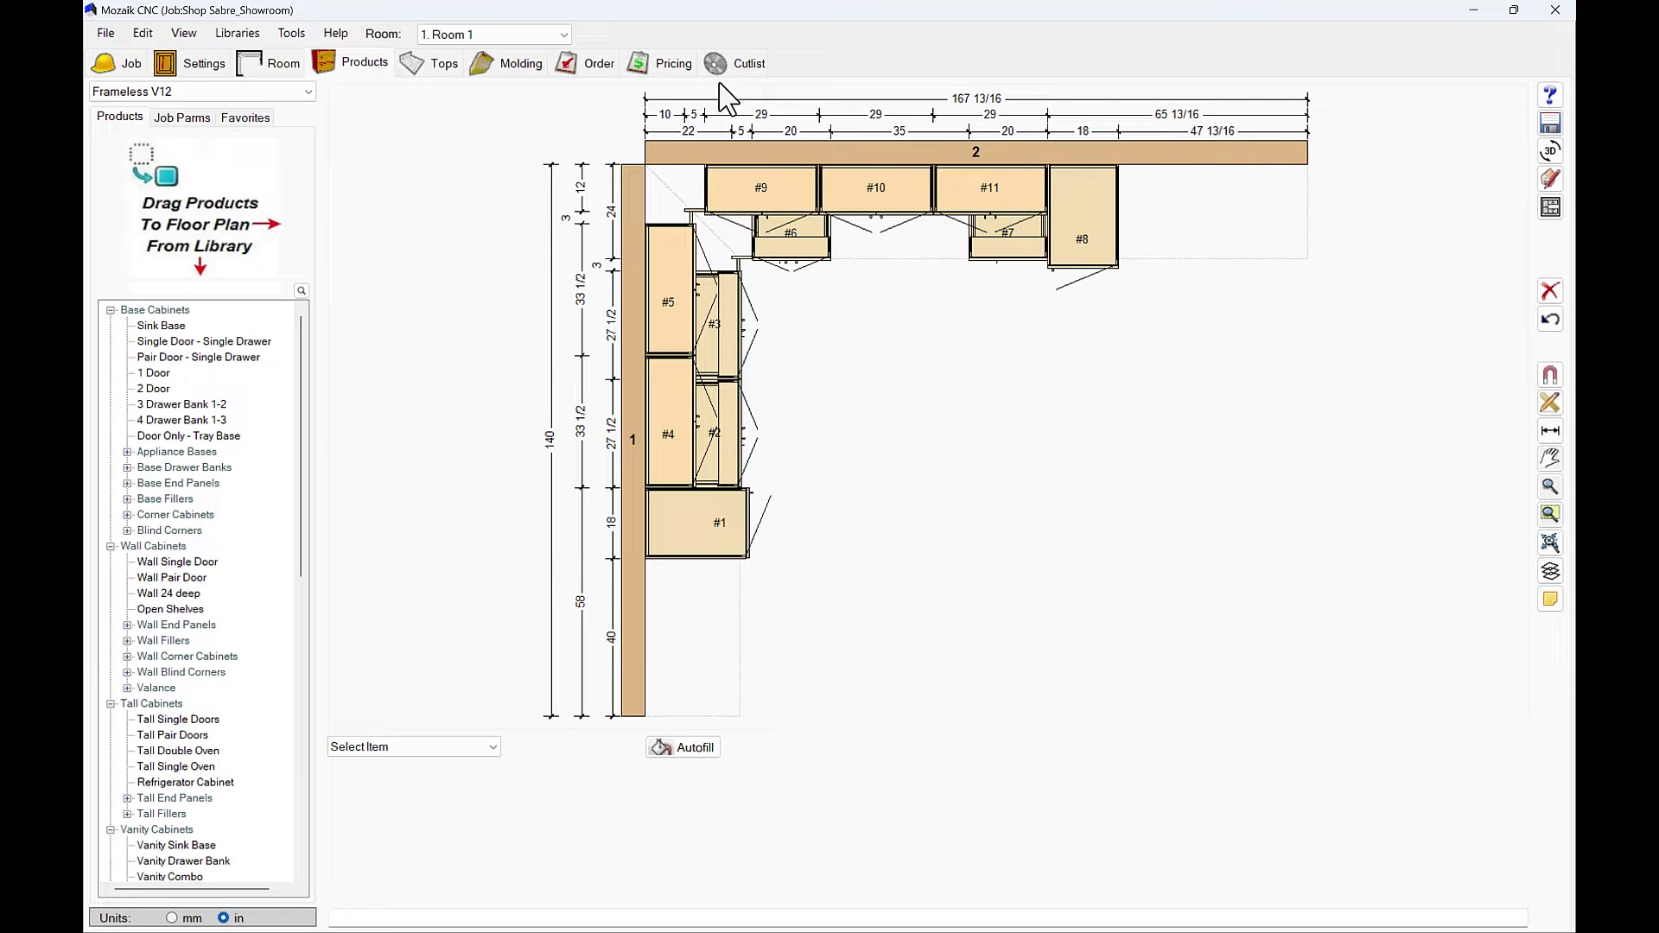
Send the 3/4 Grain Melamine cutlist to the optimizer, overwriting the existing file with new parts, and maximize its window.
click(749, 63)
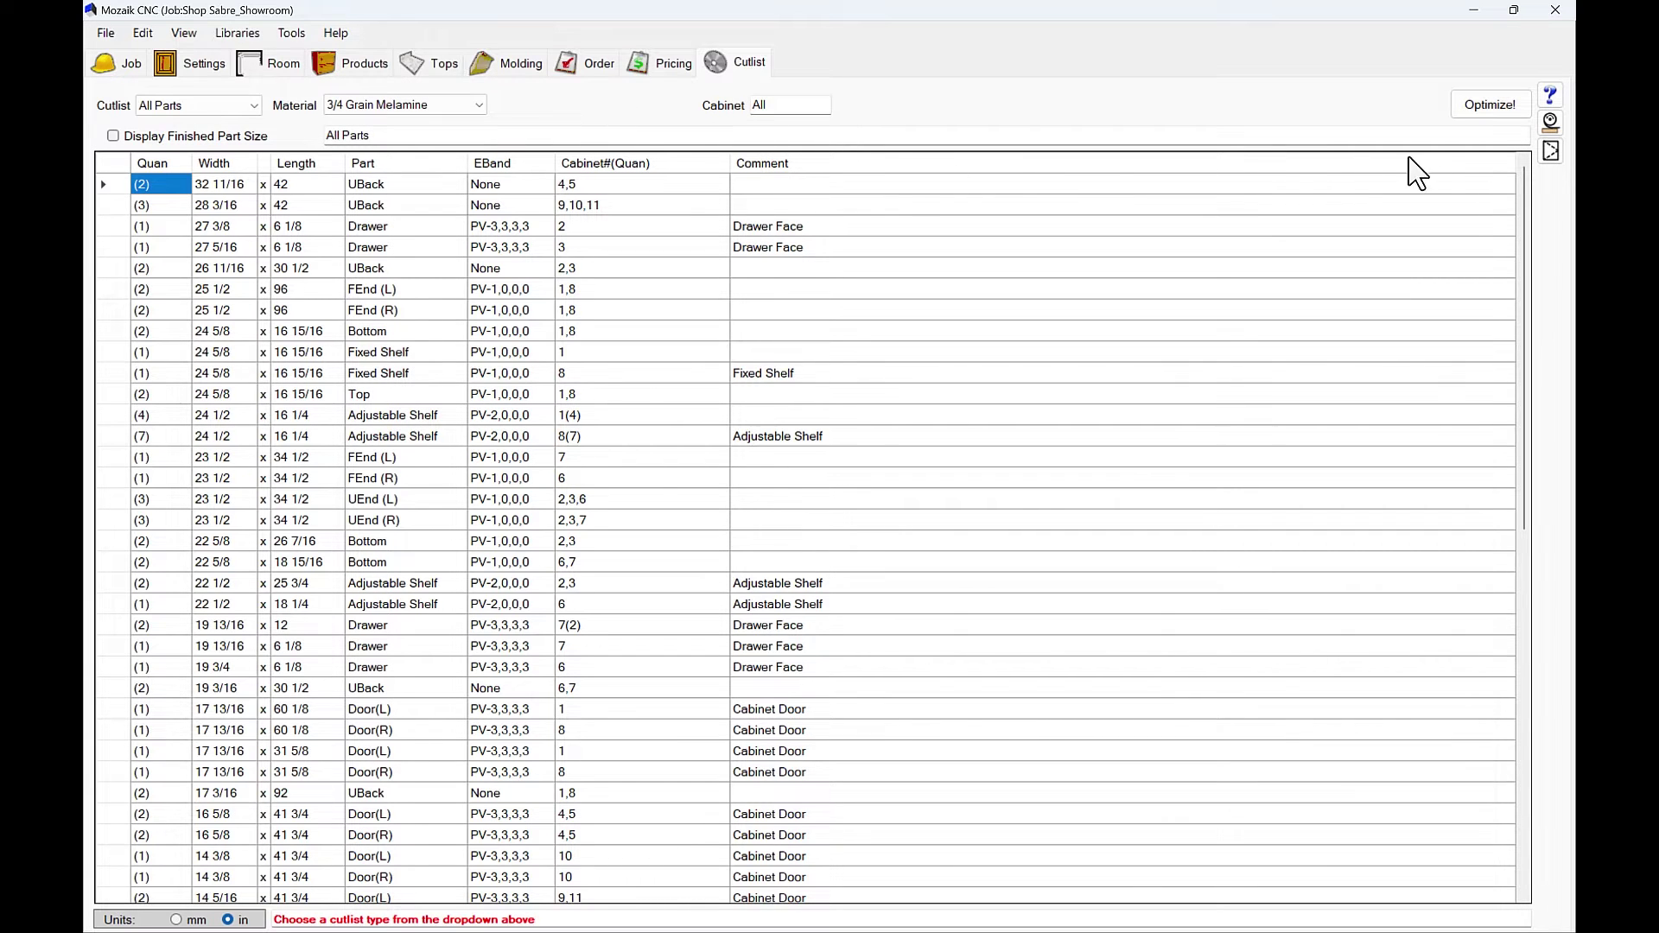
click(1493, 109)
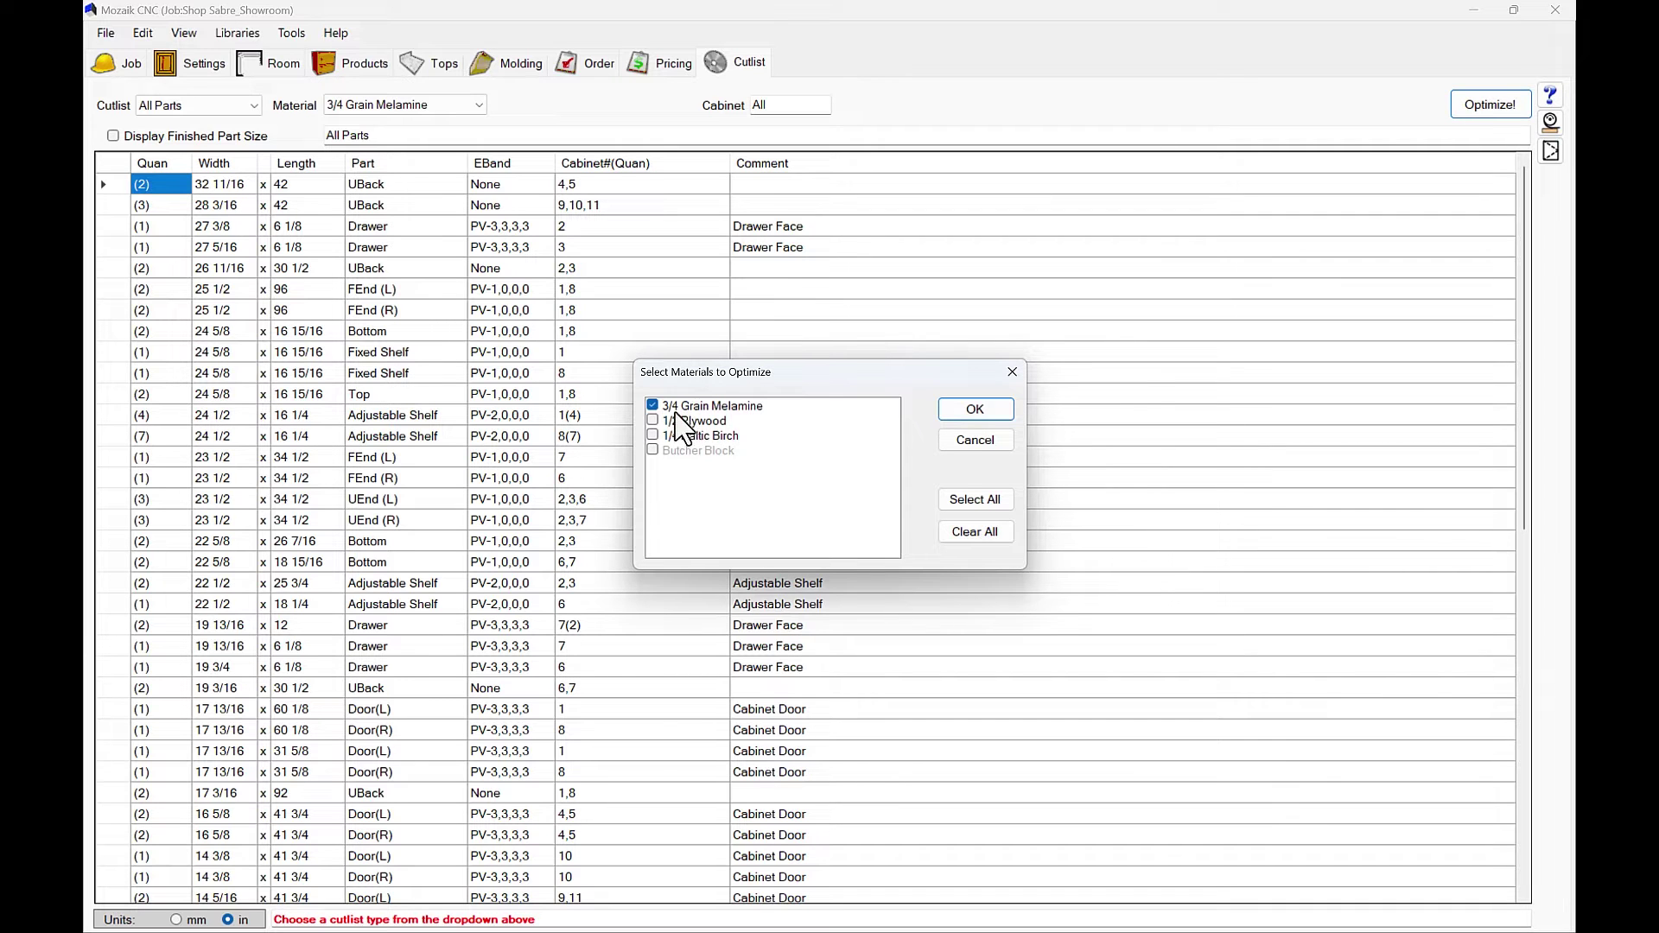
click(982, 414)
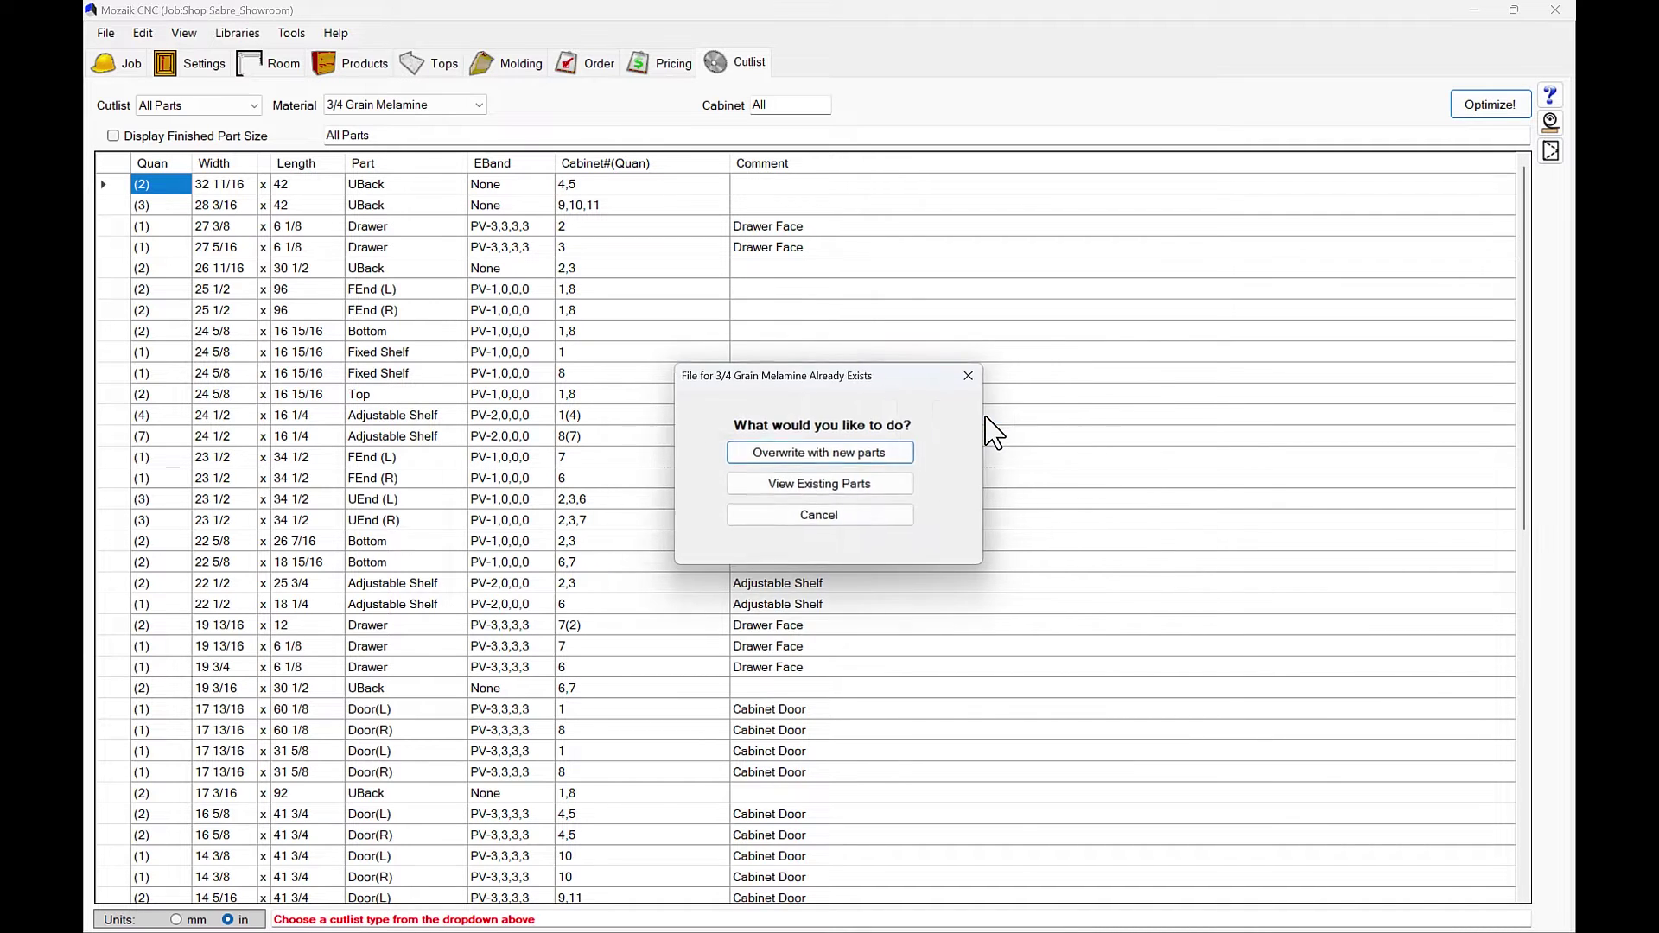
click(842, 453)
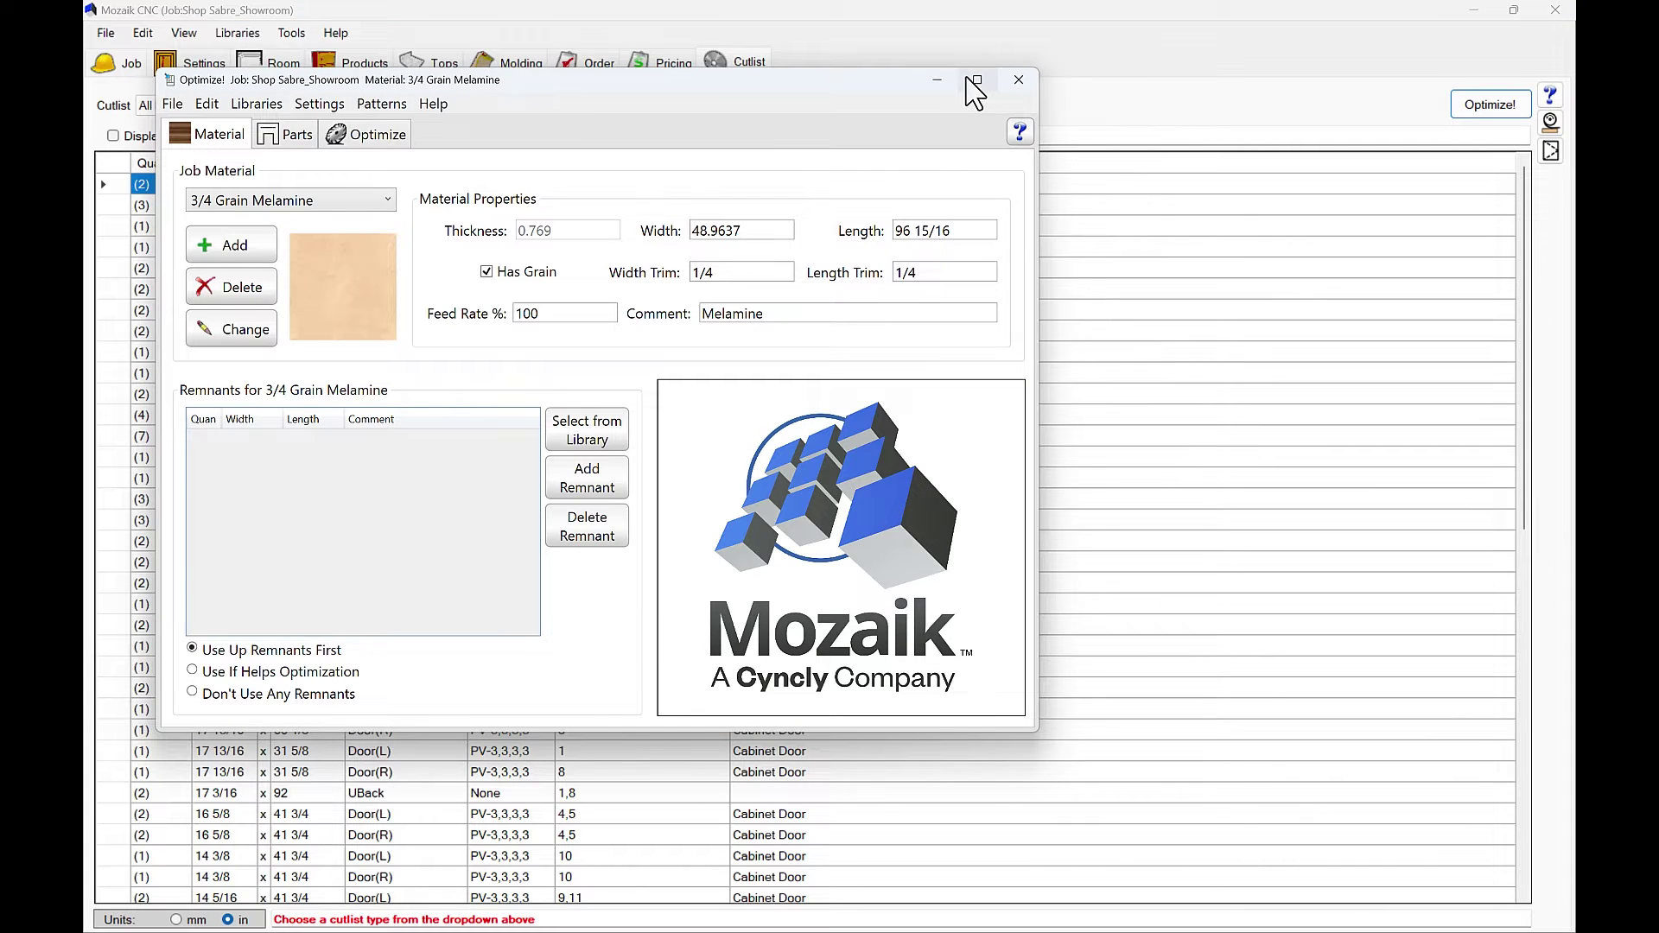
click(971, 77)
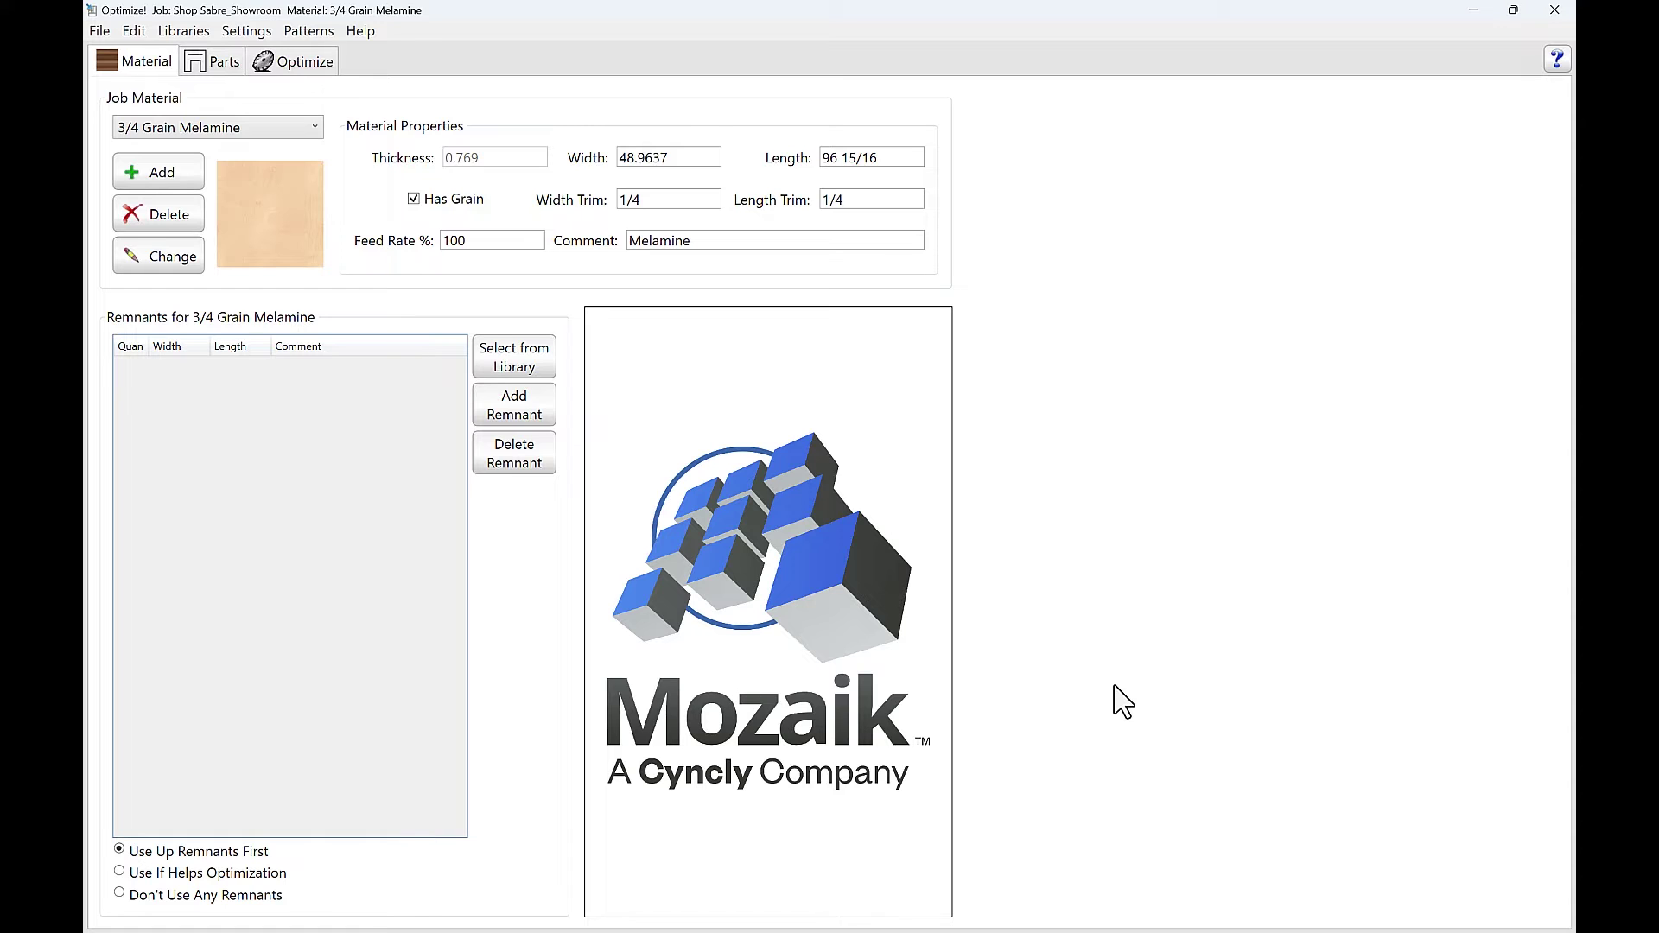
Review the optimizer's stock materials library and decline updating the current job's material settings from it.
click(185, 32)
click(201, 53)
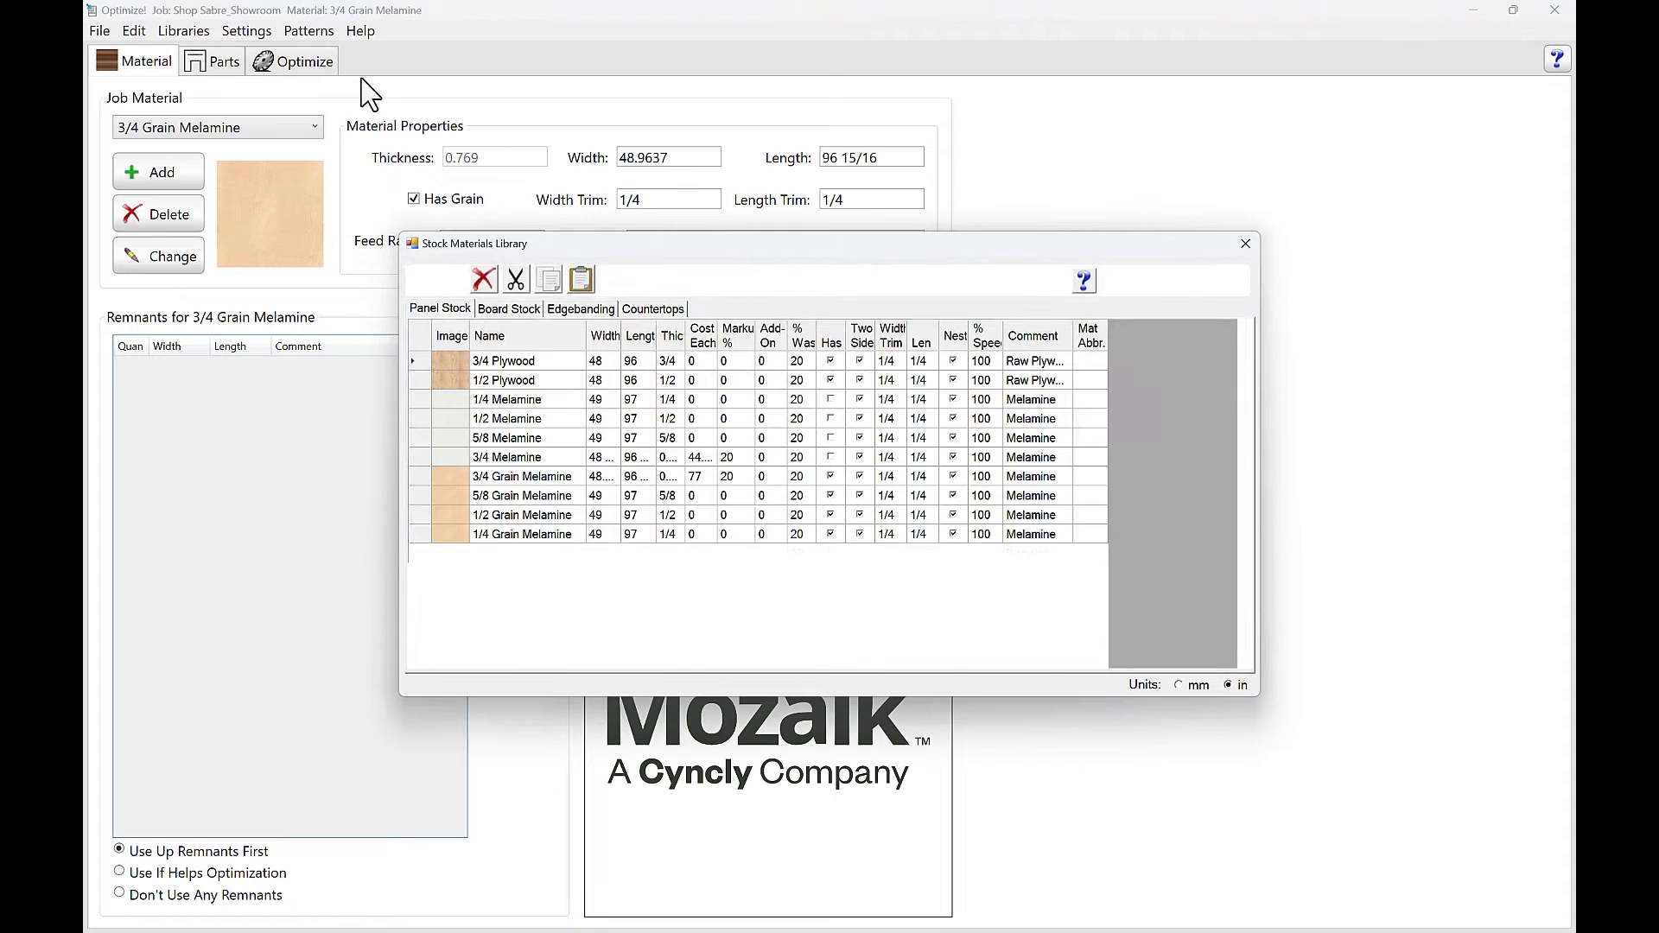
click(1216, 282)
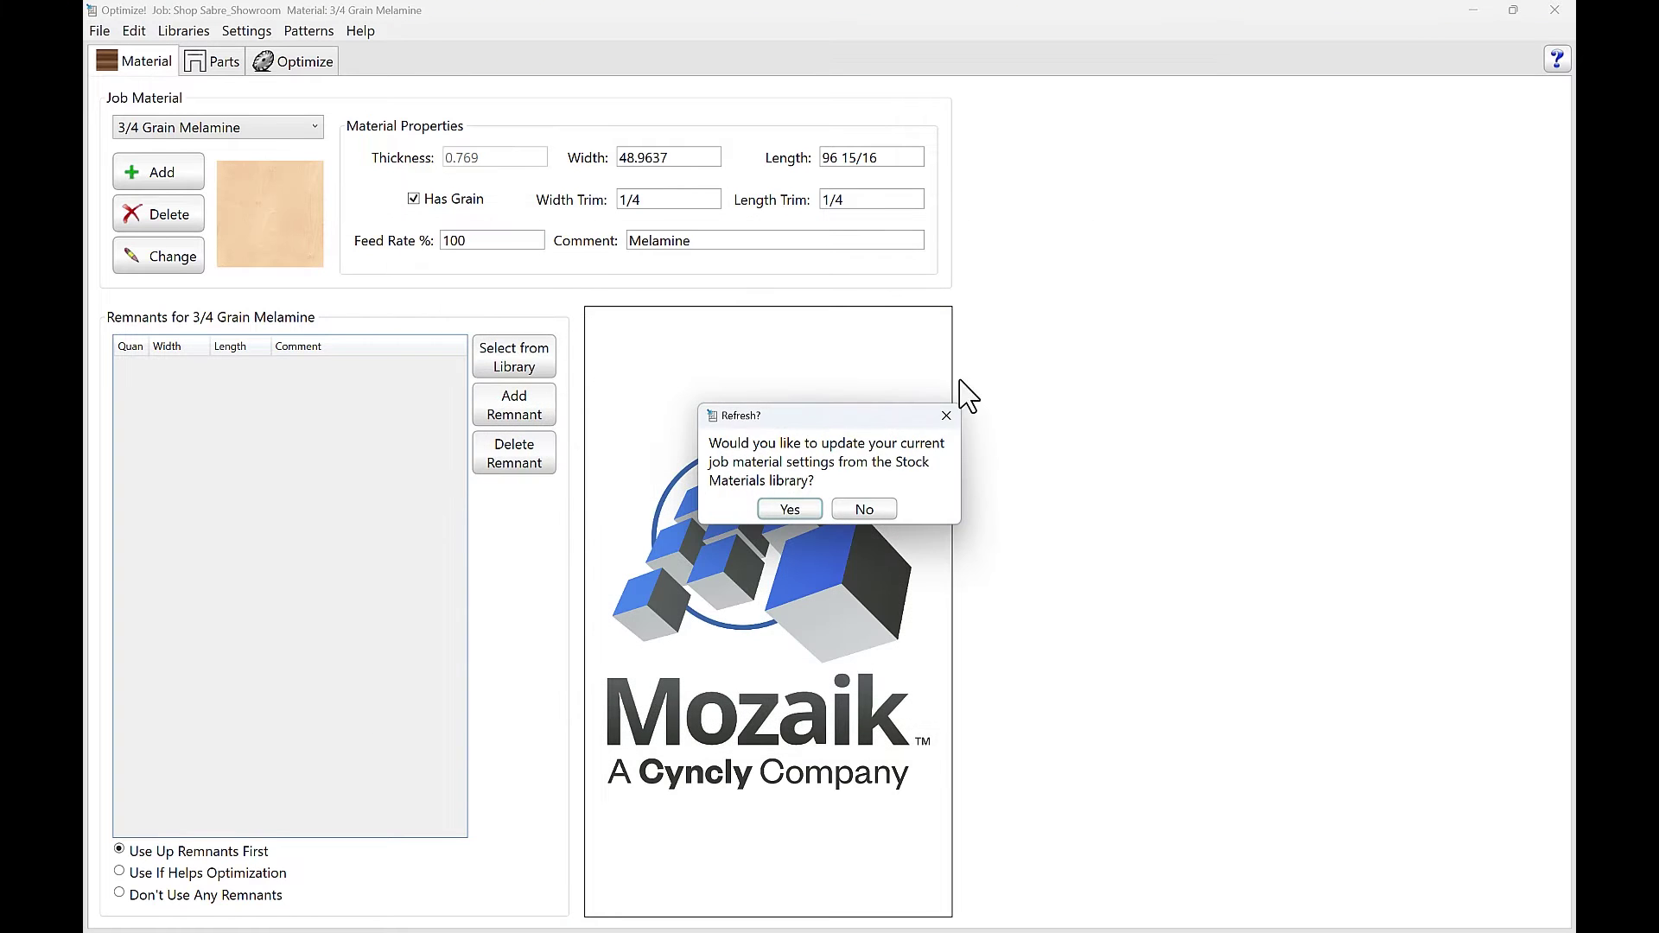
click(862, 509)
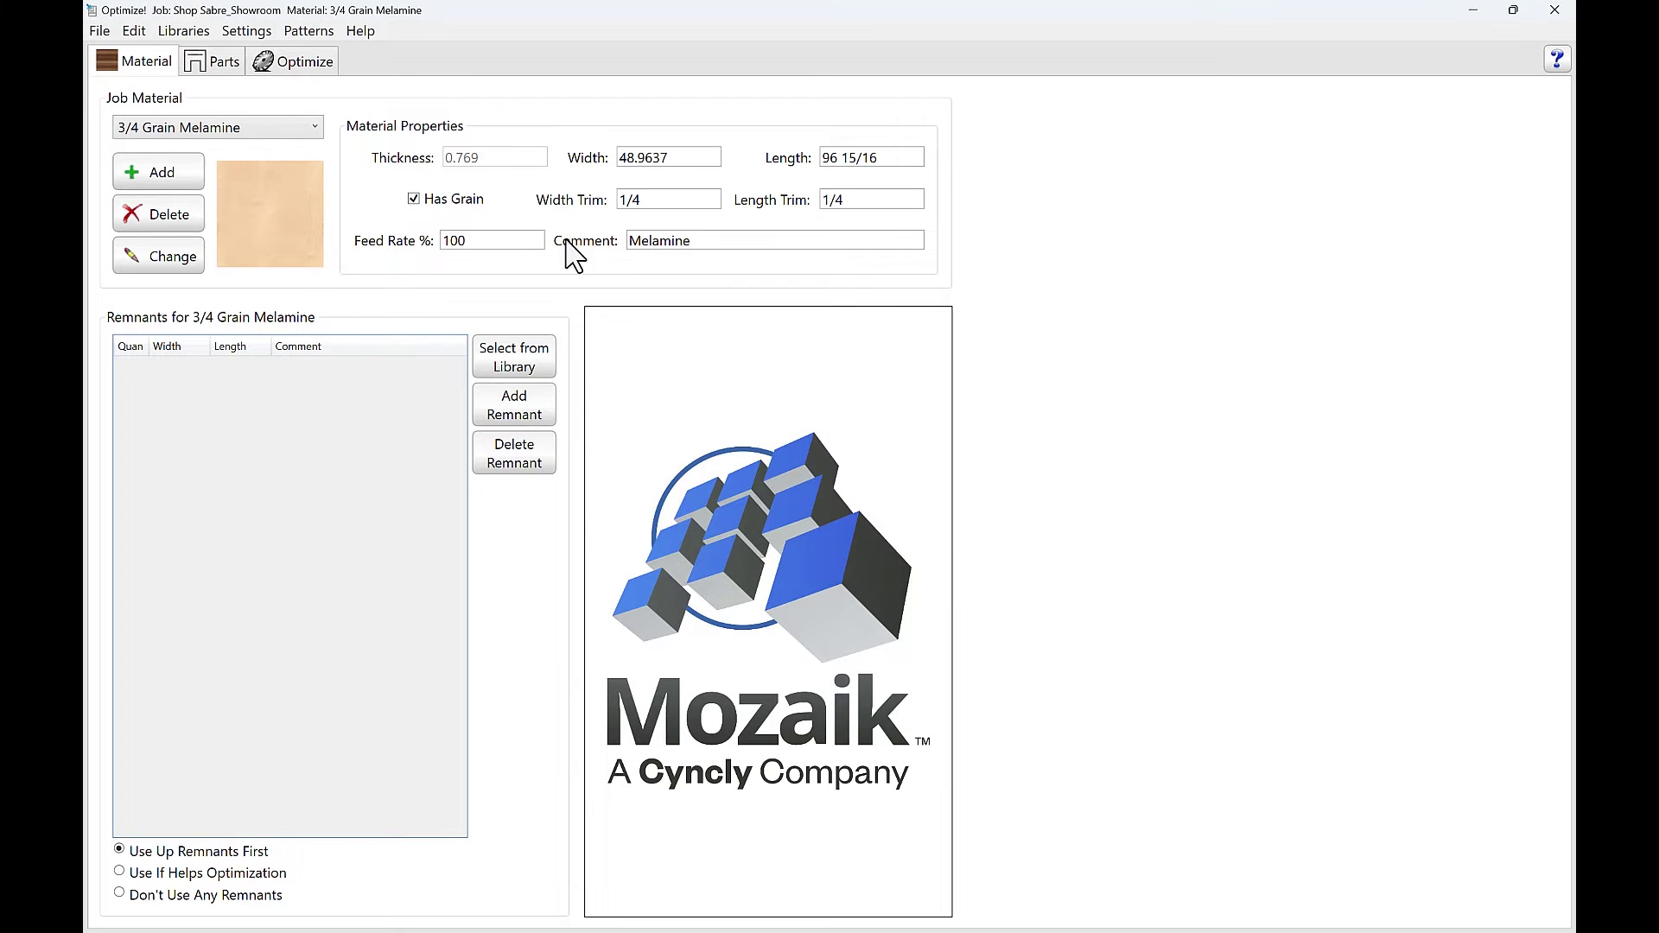
Review the CNC Router machine settings and its CNC properties in the machine library, then accept them as they are.
click(183, 31)
click(201, 73)
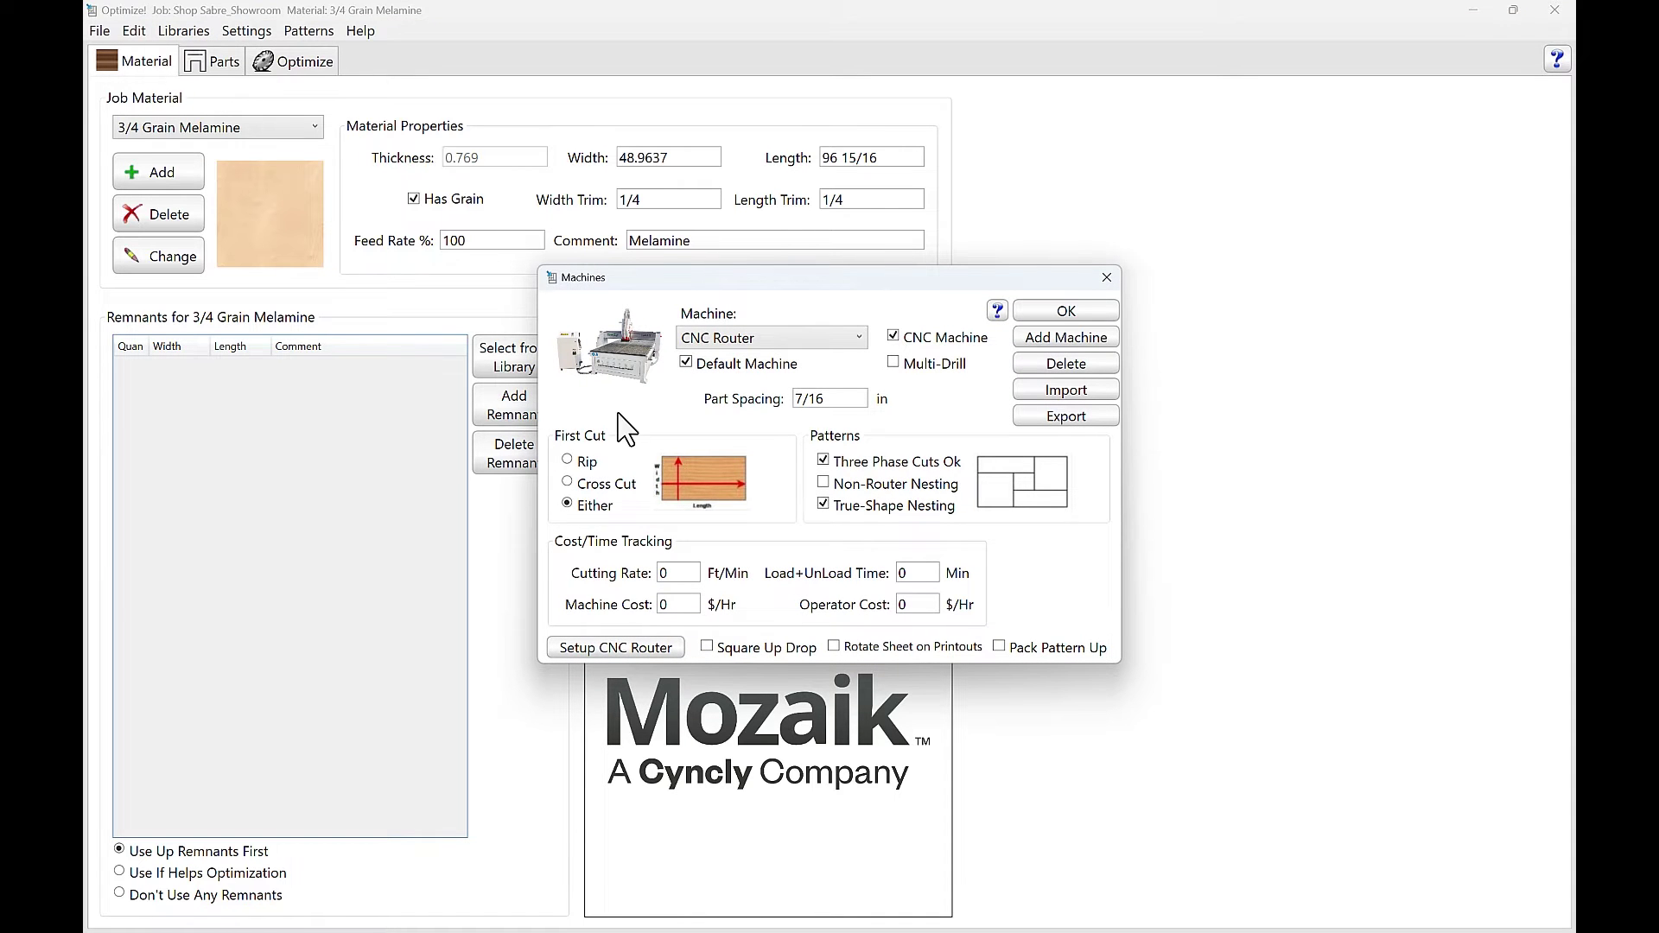
click(650, 649)
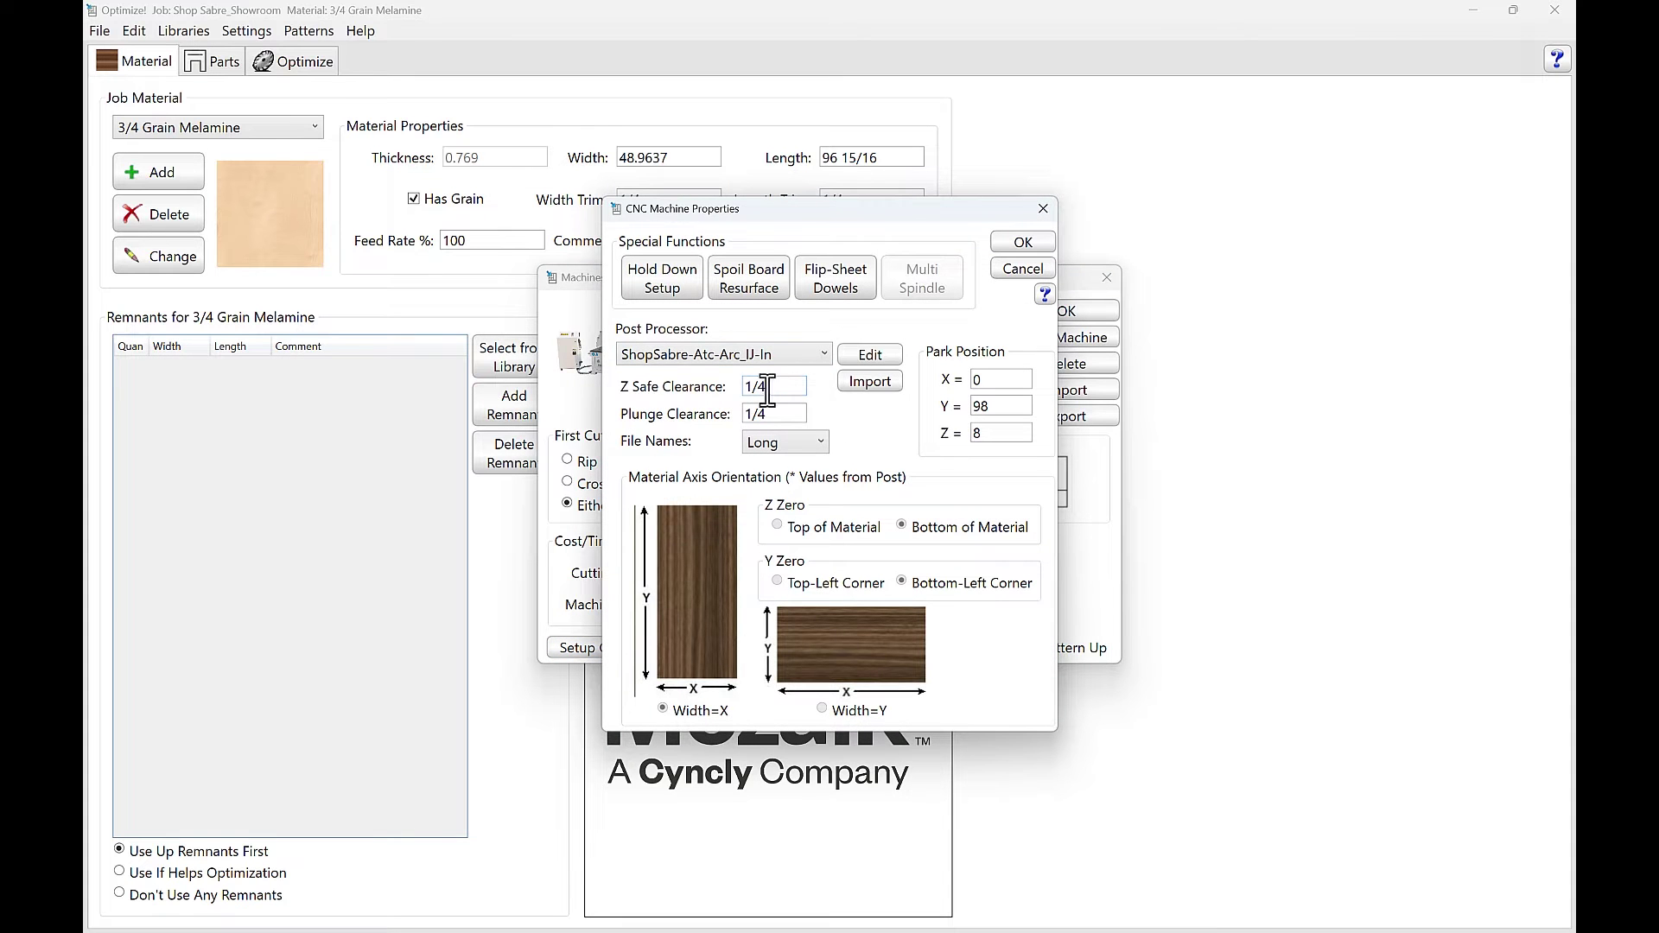
click(1015, 243)
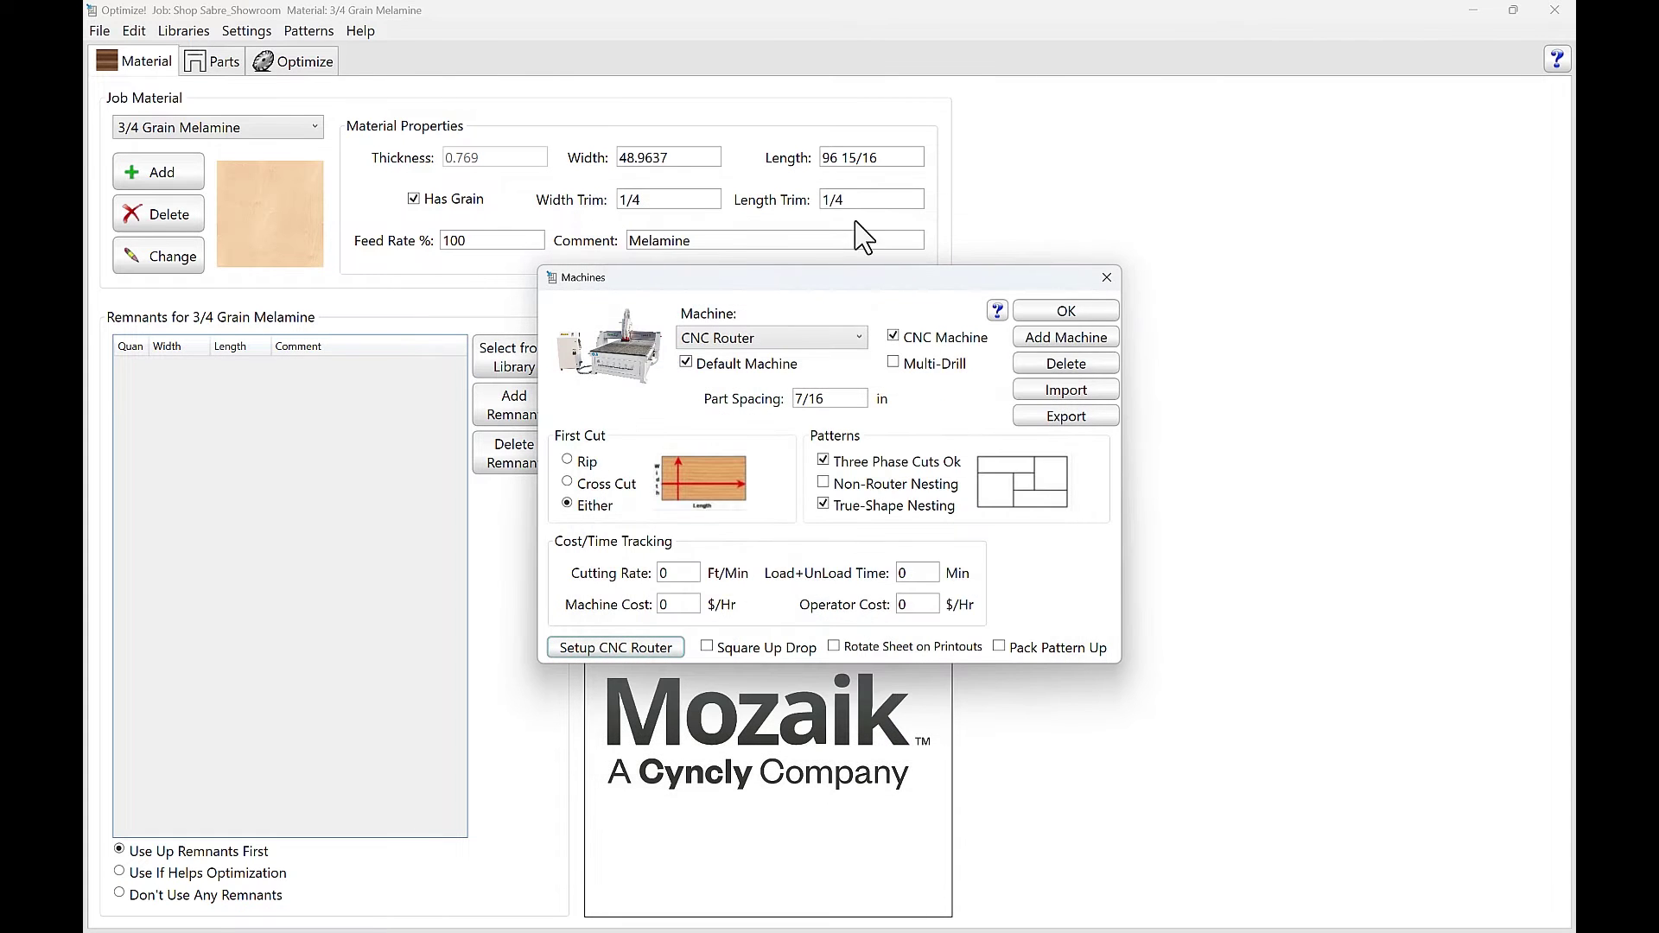
click(1065, 311)
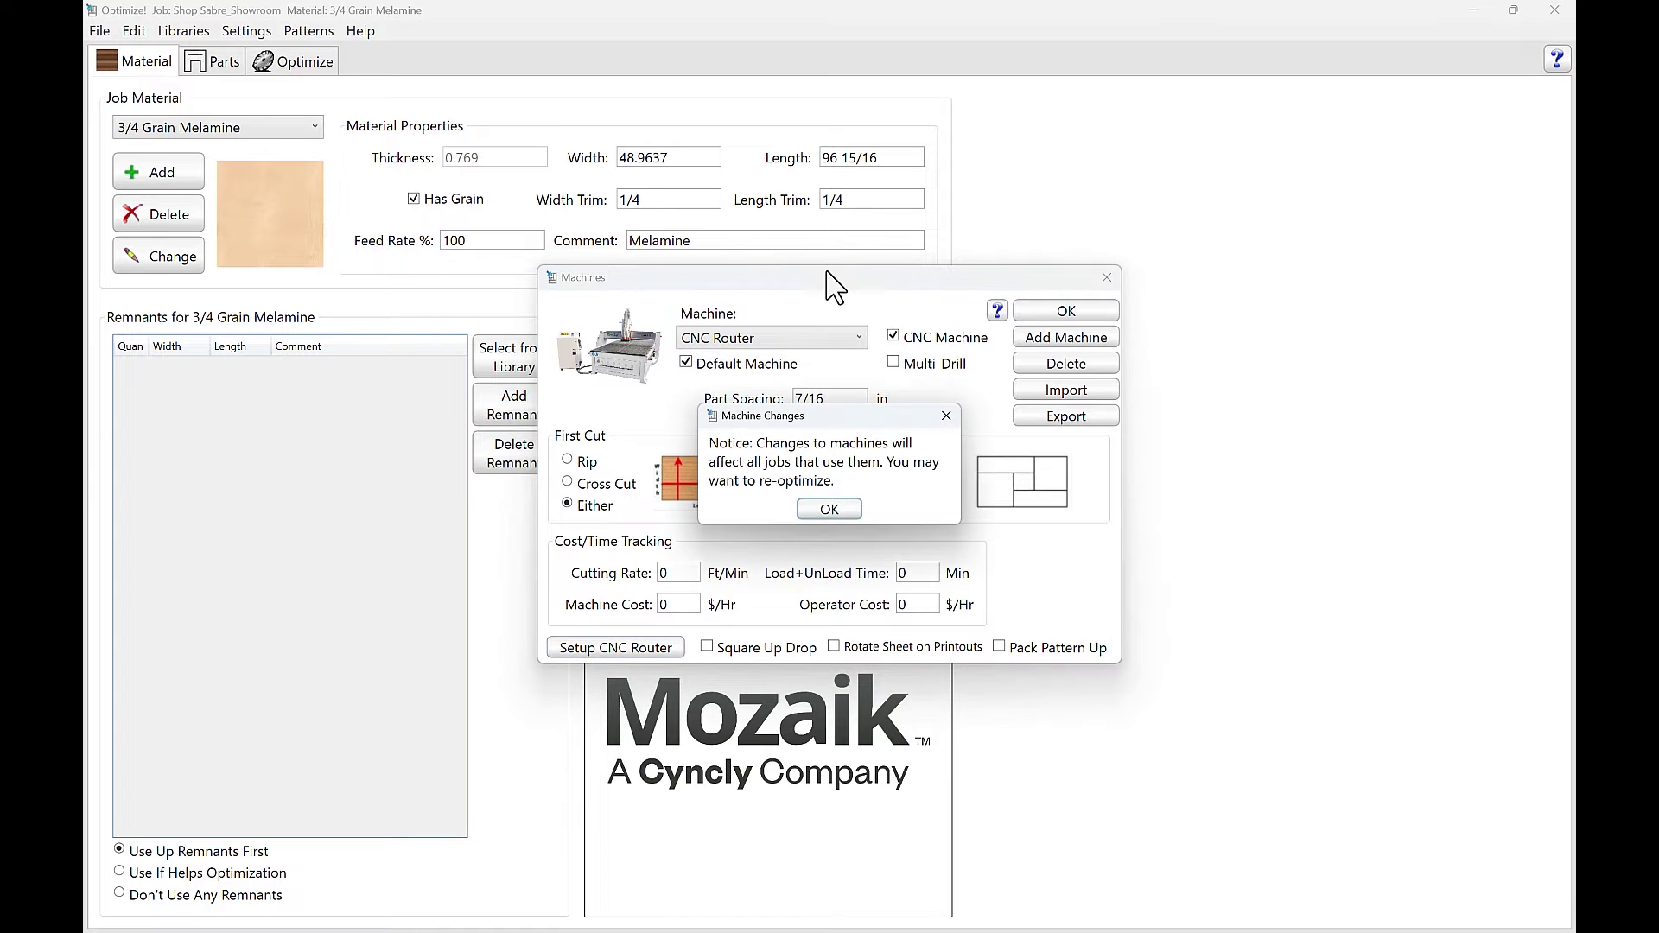
click(829, 509)
Review the CNC tooling library: the 1/4 Downshear tool's properties, the ATC toolsets, and the panel and edge tool groups, and close it.
click(183, 31)
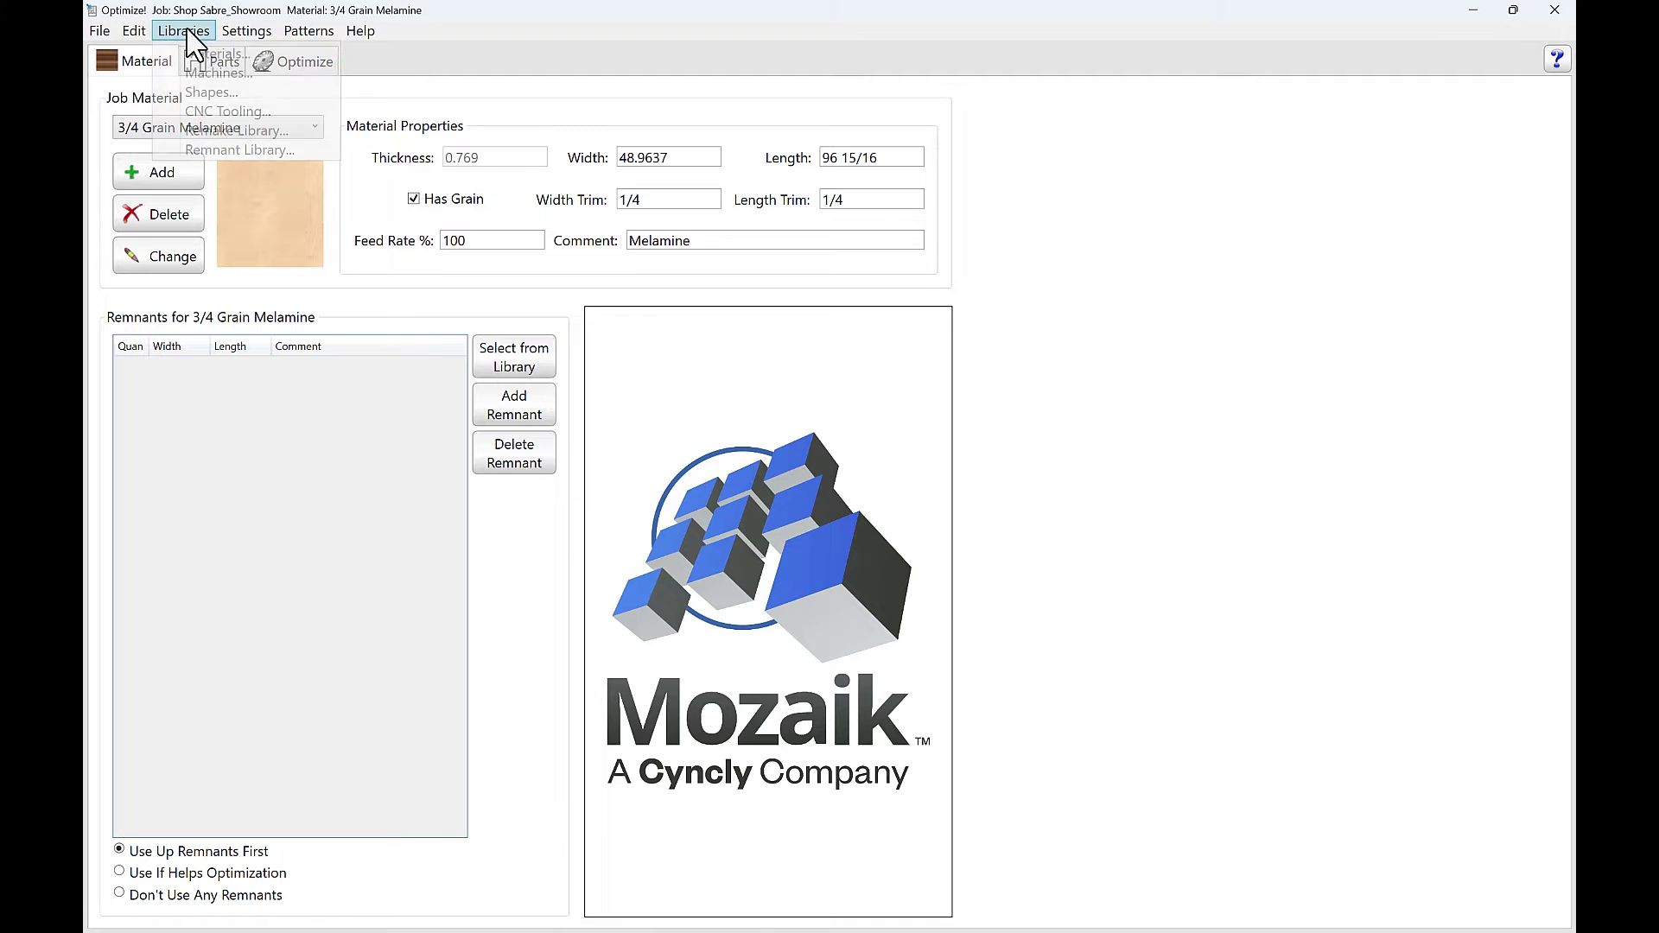
click(200, 114)
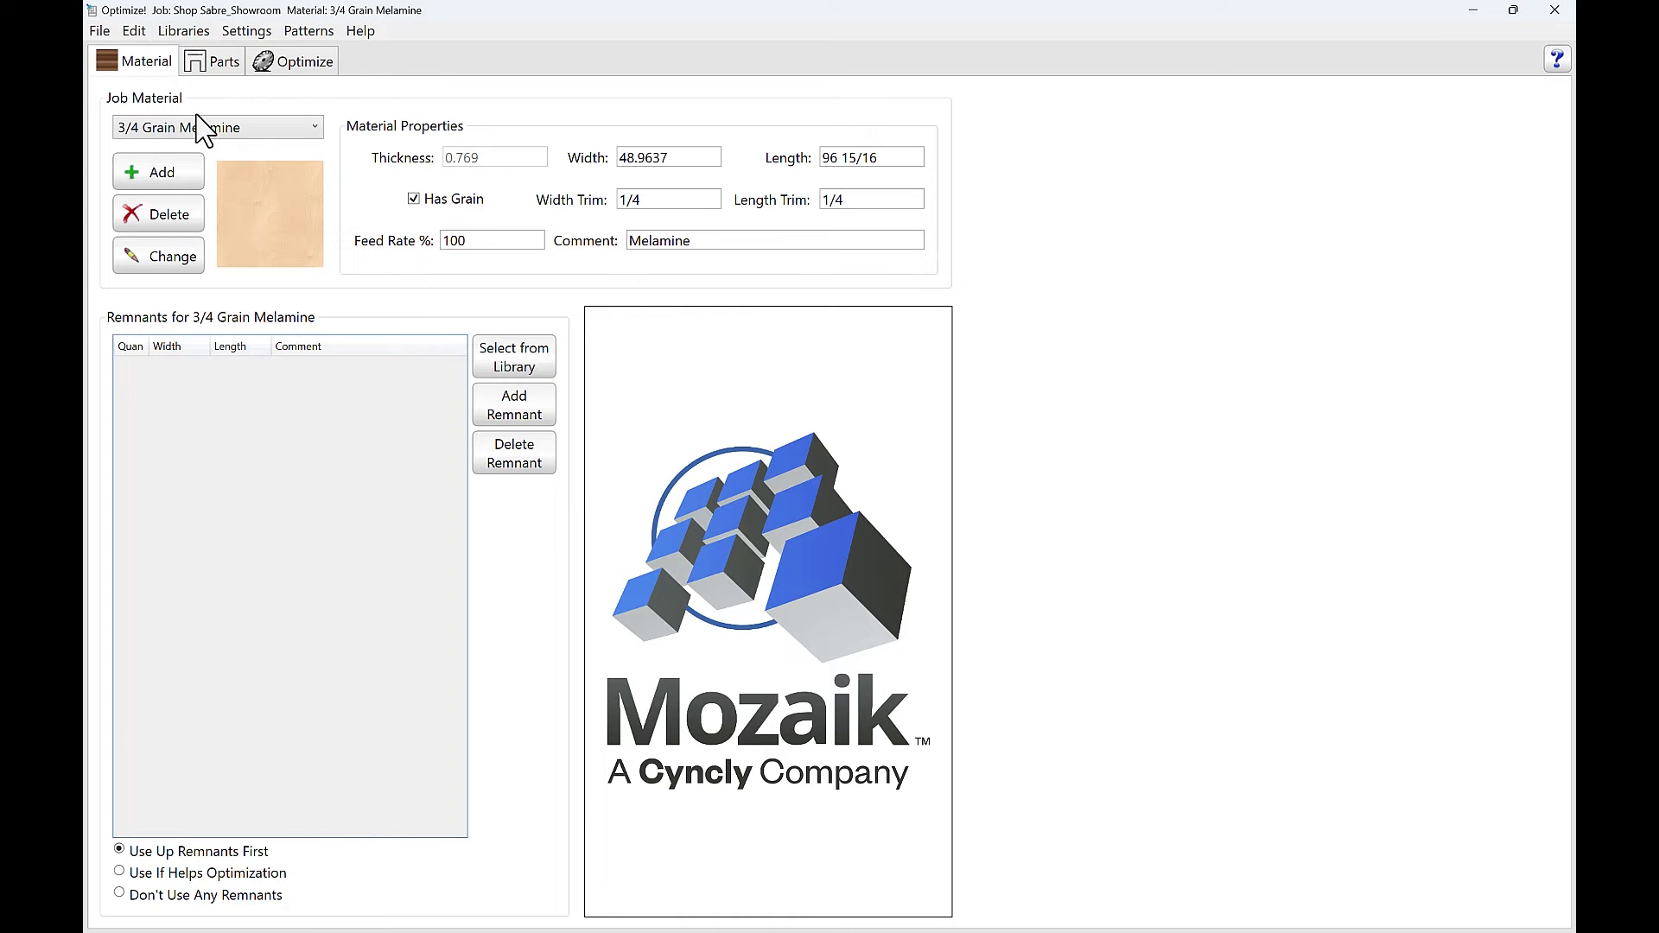
click(466, 269)
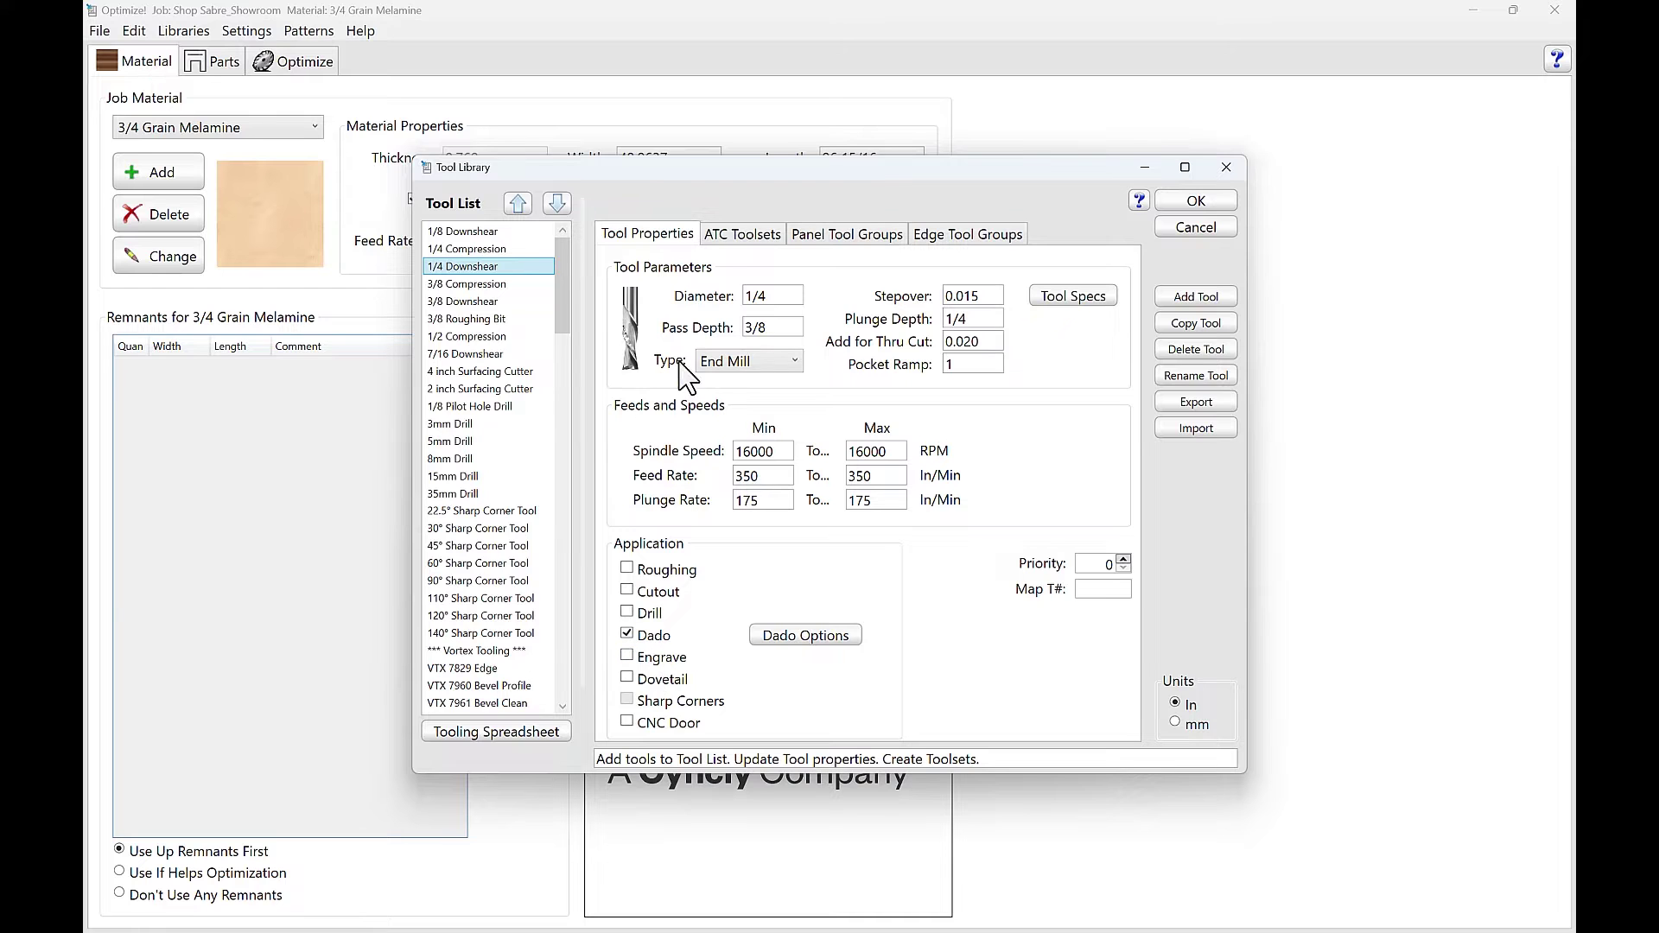
click(744, 238)
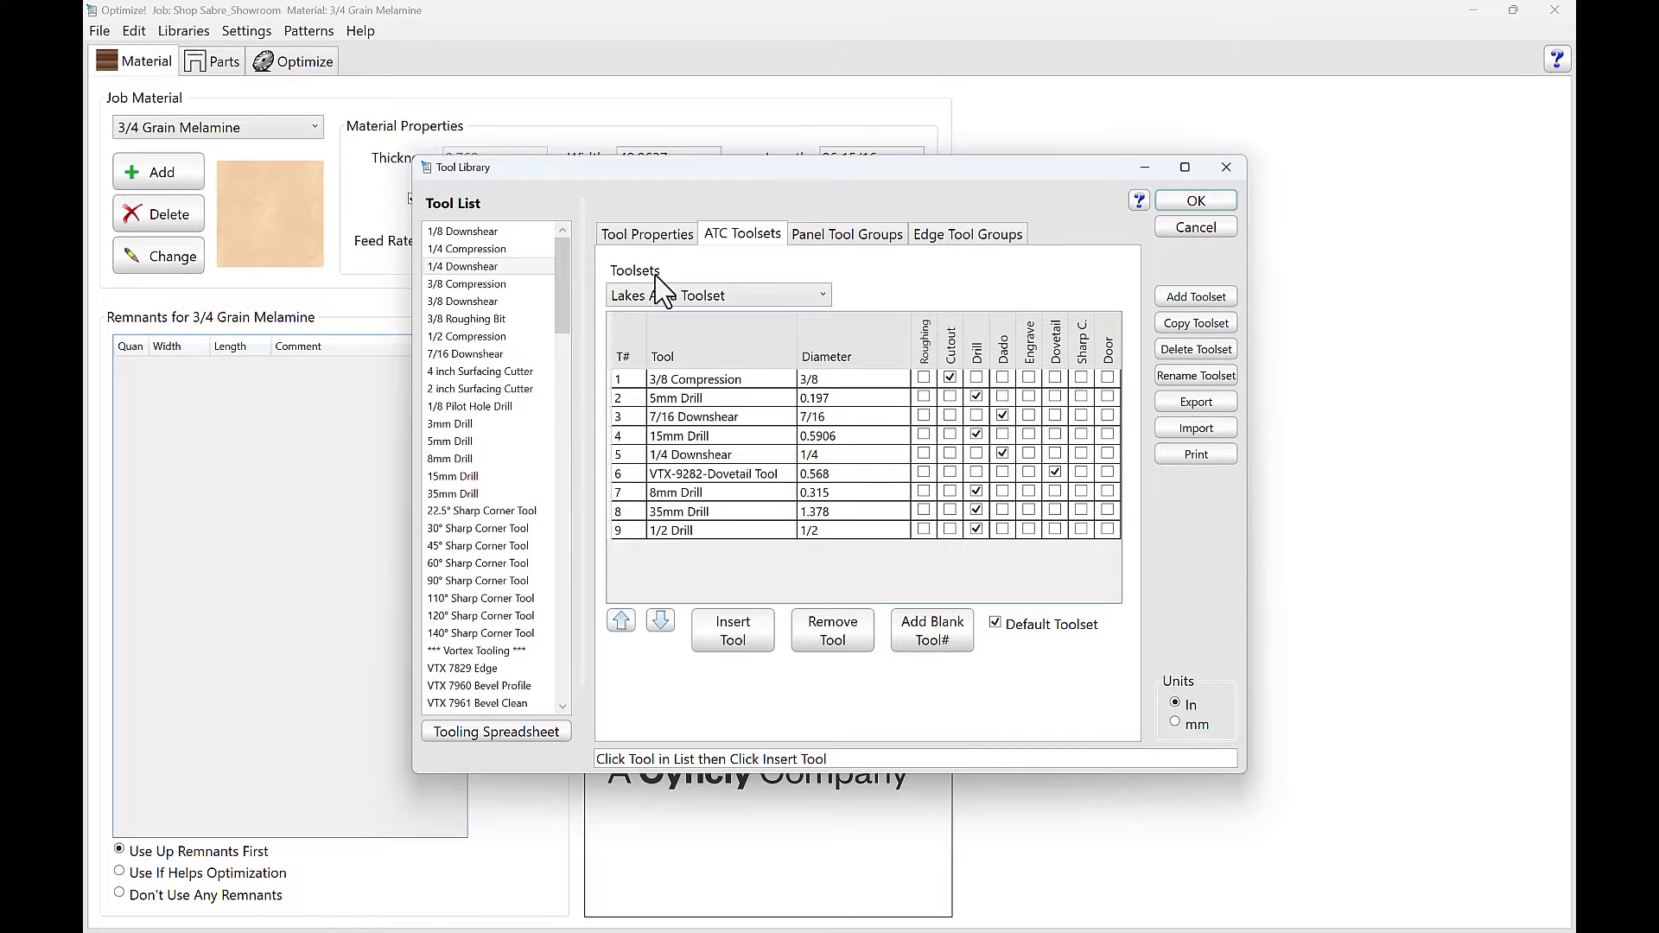
click(836, 240)
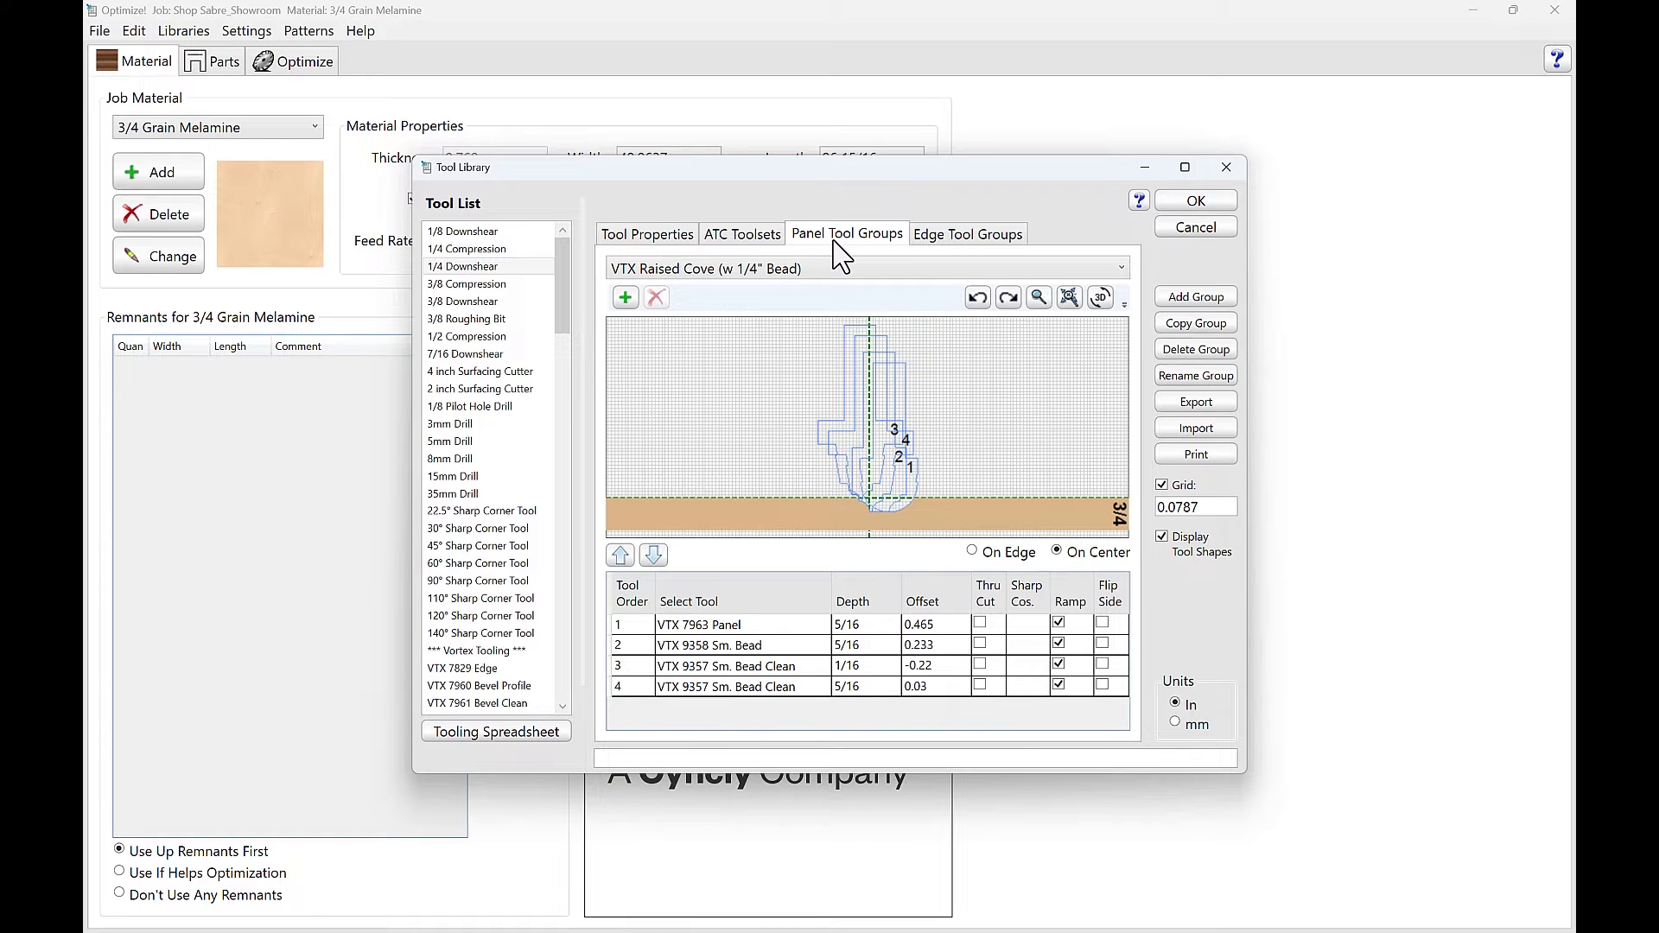
click(968, 237)
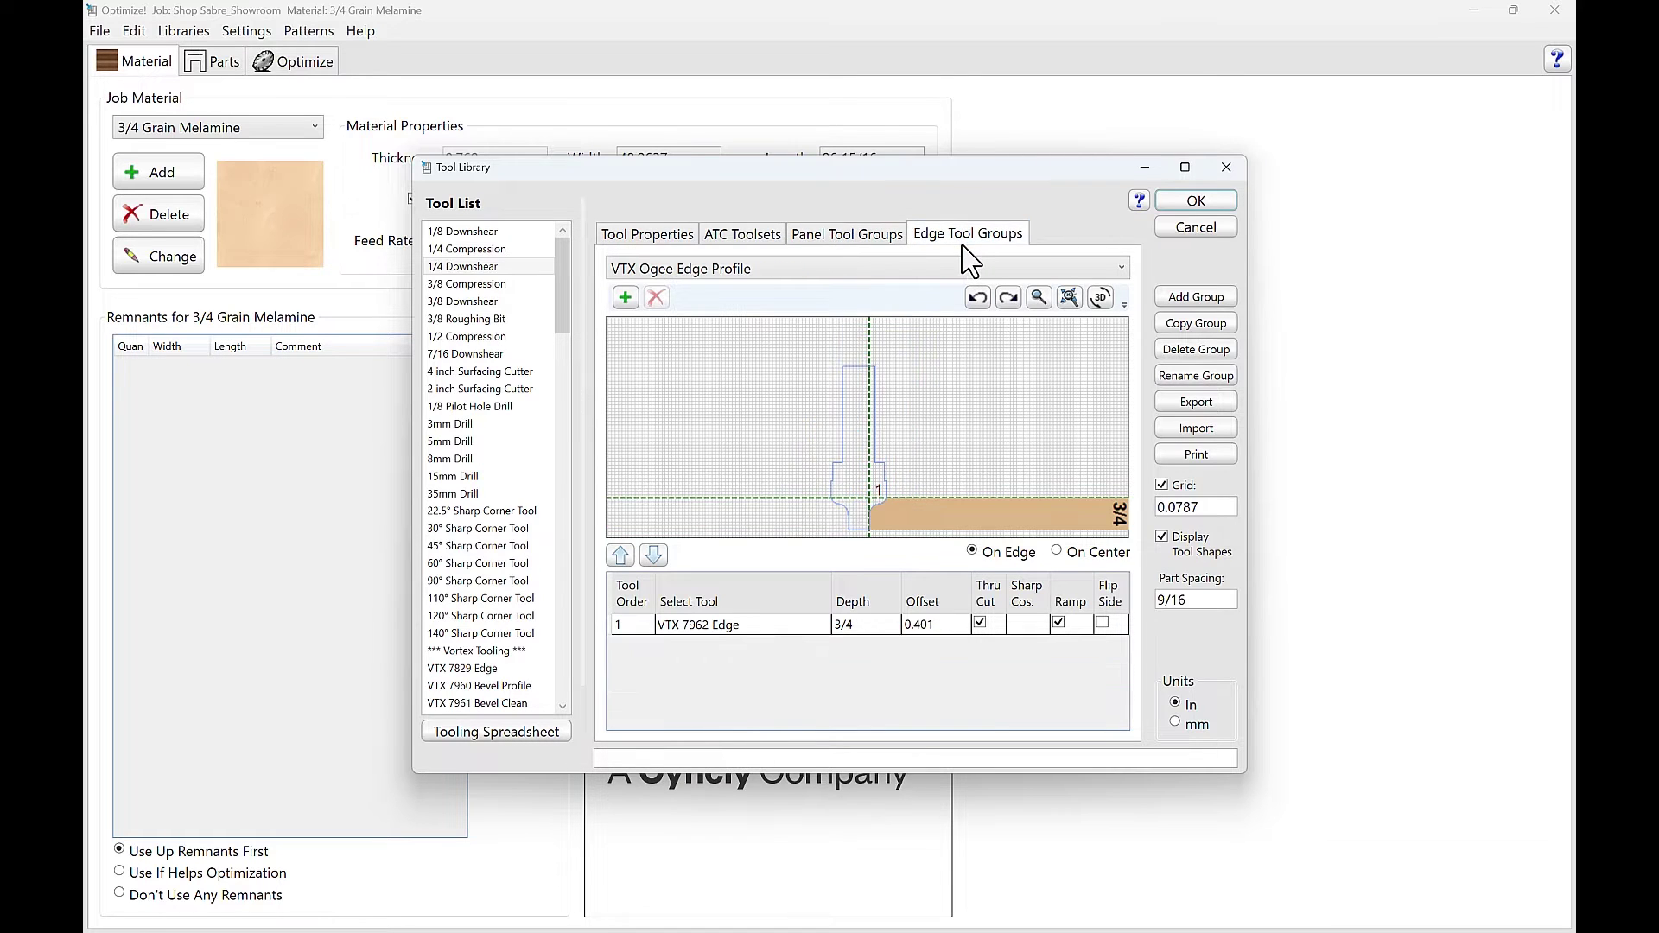
key(Escape)
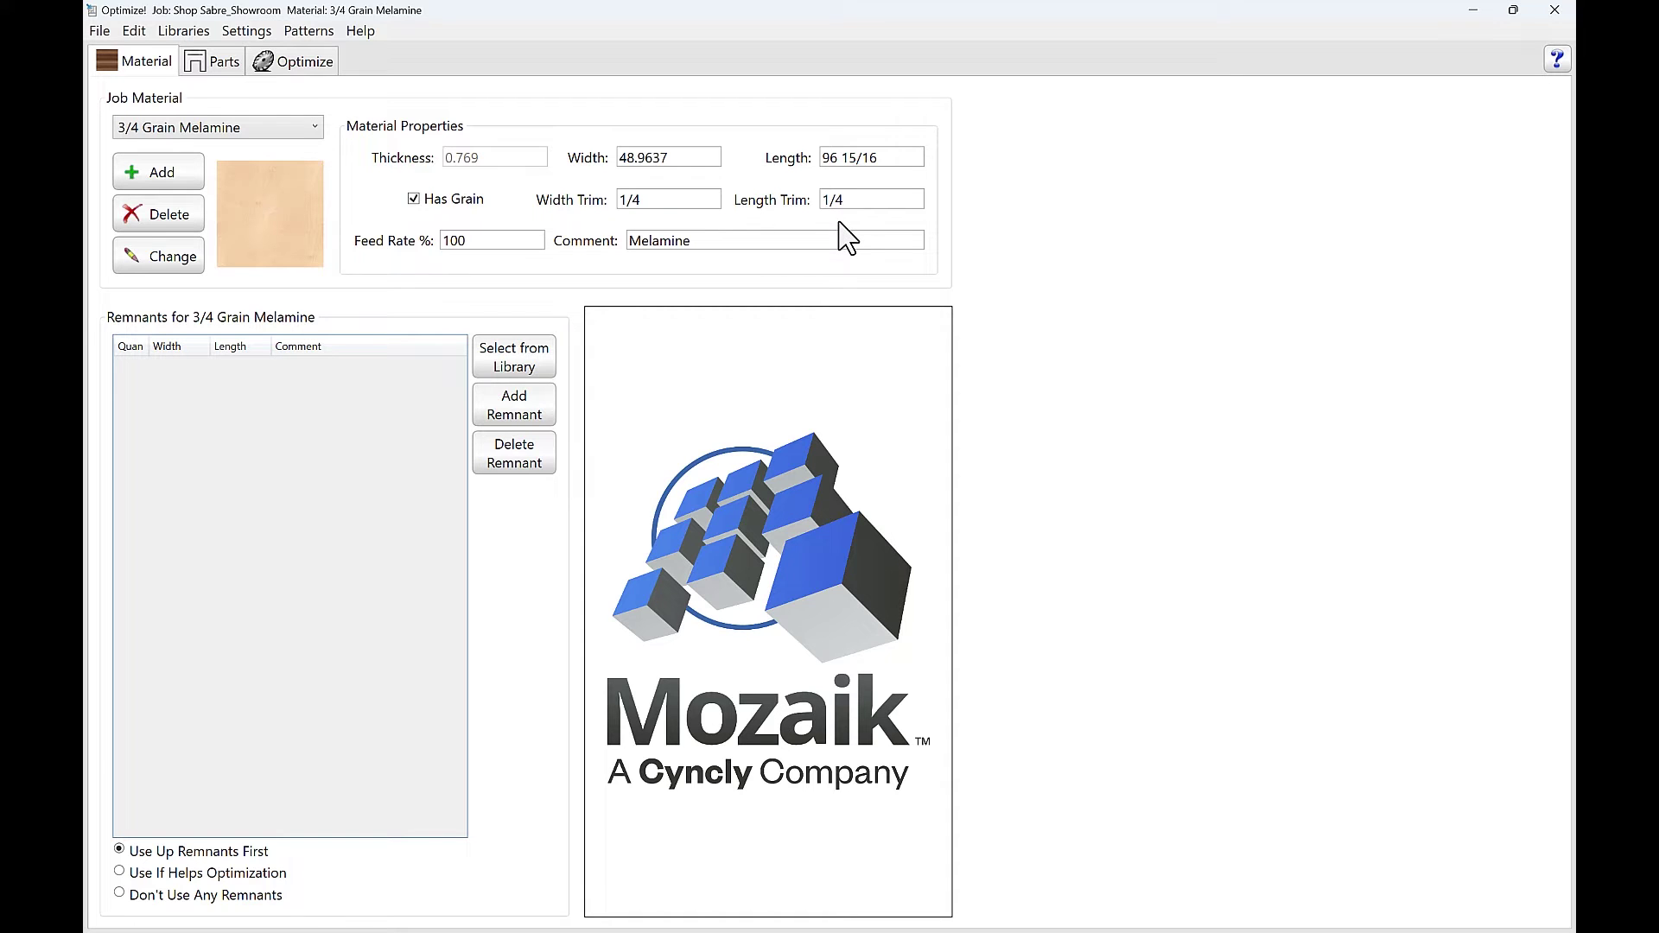
Inspect the shape and machining operations of cabinet 8's FEnd (L) part from the parts list, including its first line bore.
click(218, 65)
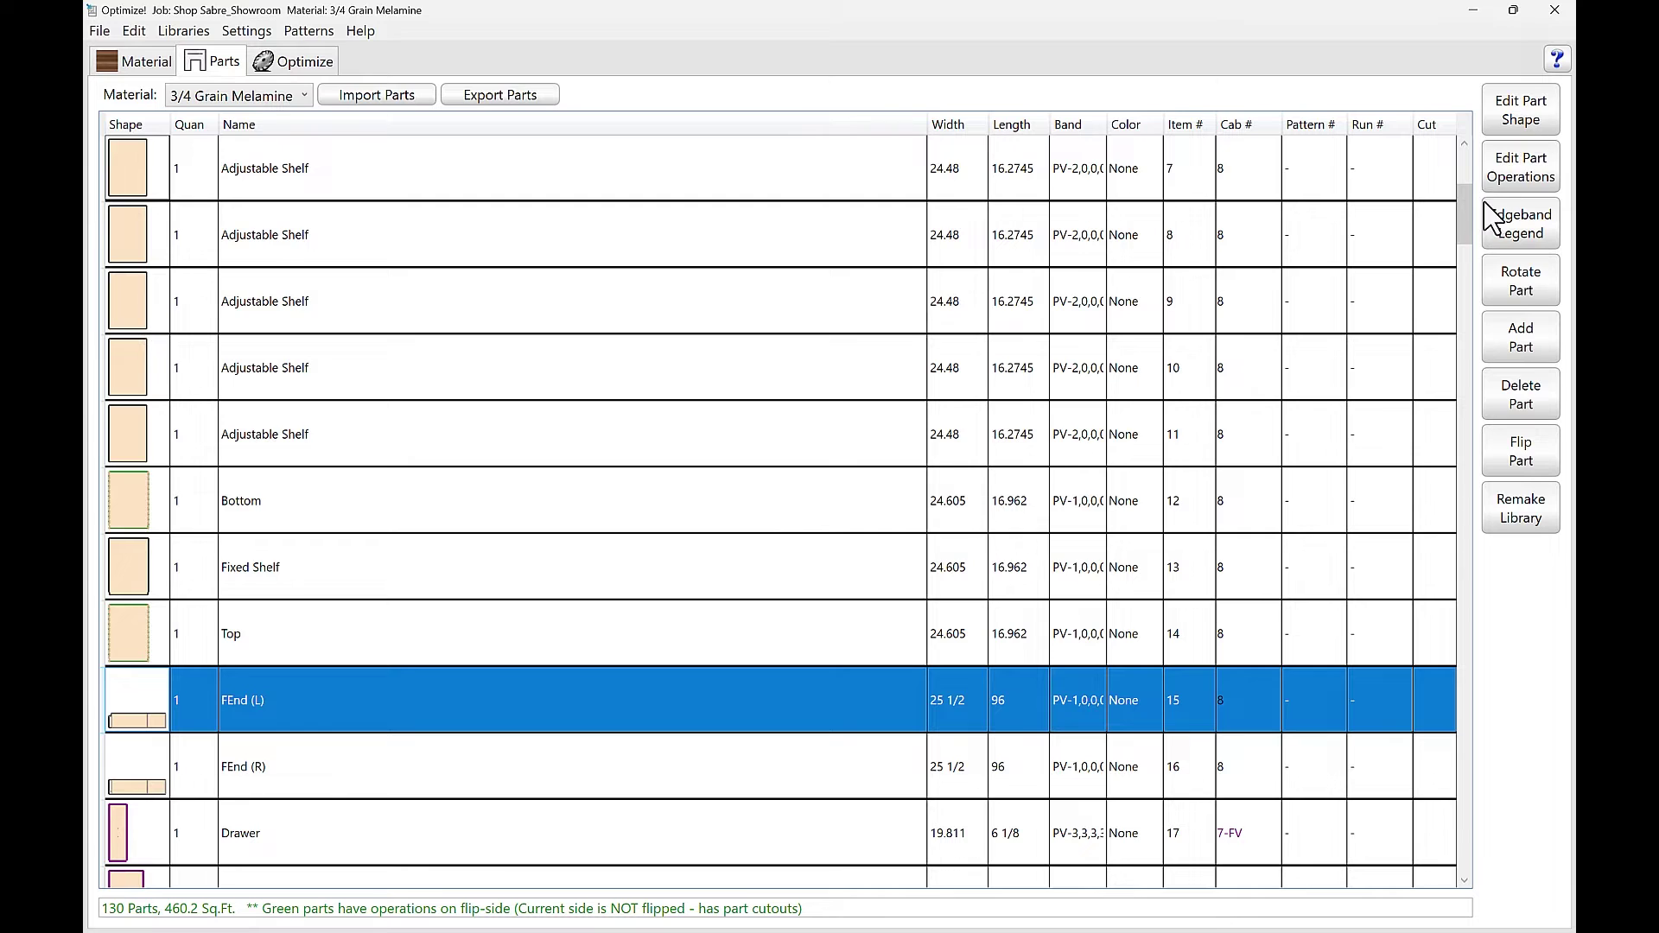
click(1519, 125)
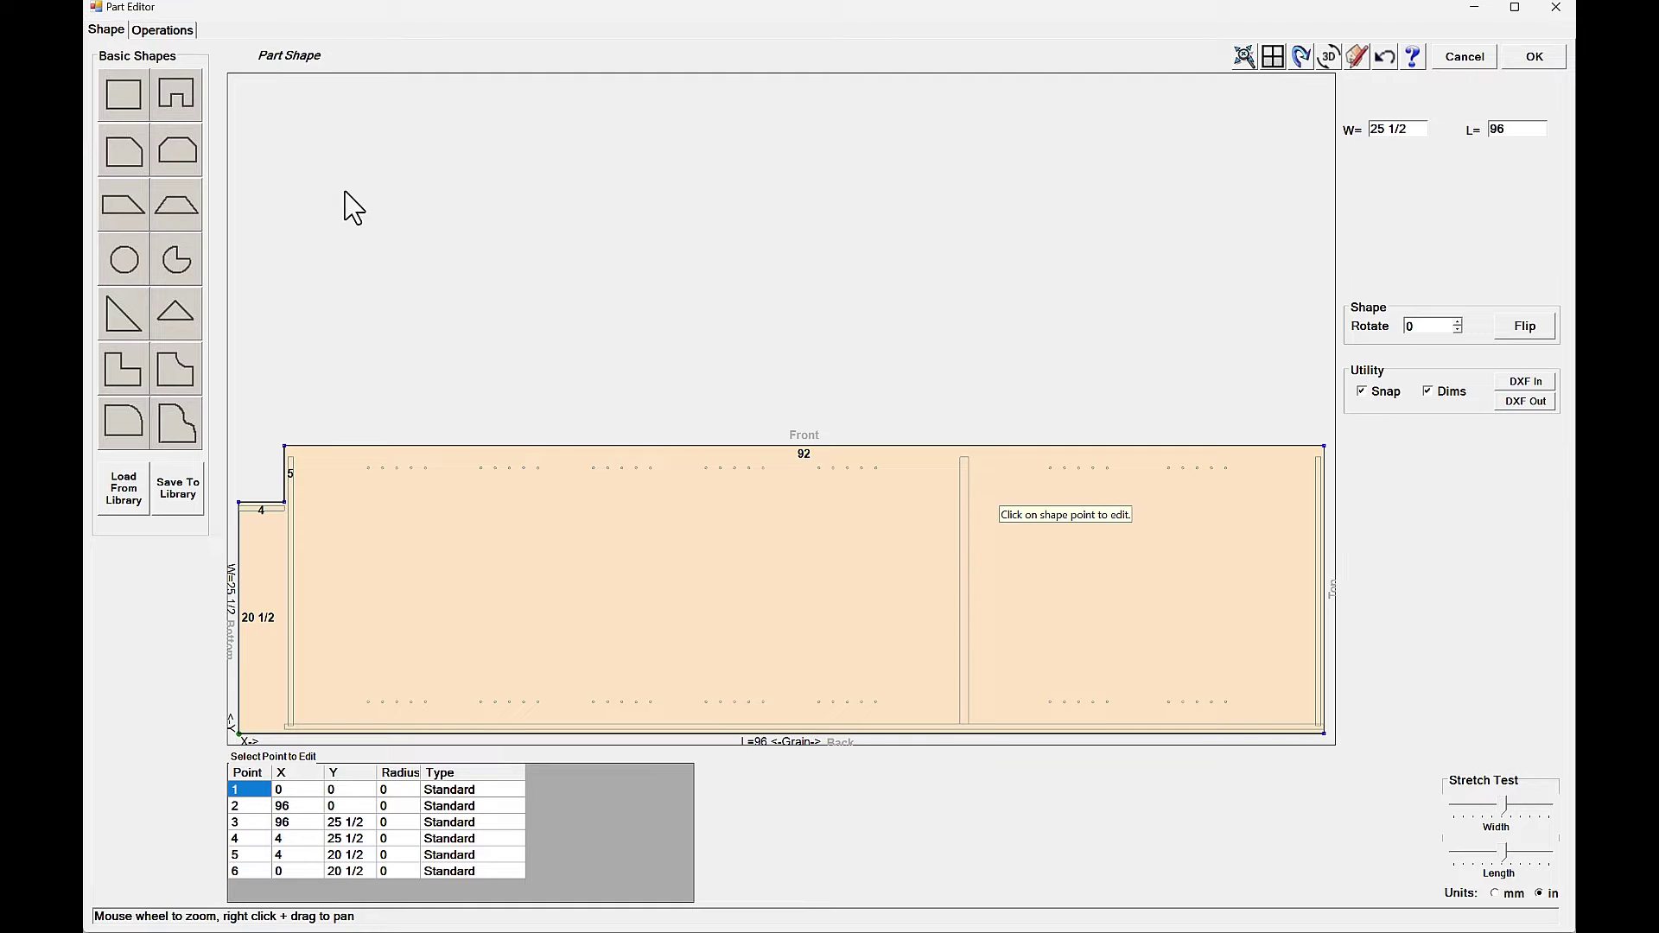
click(164, 31)
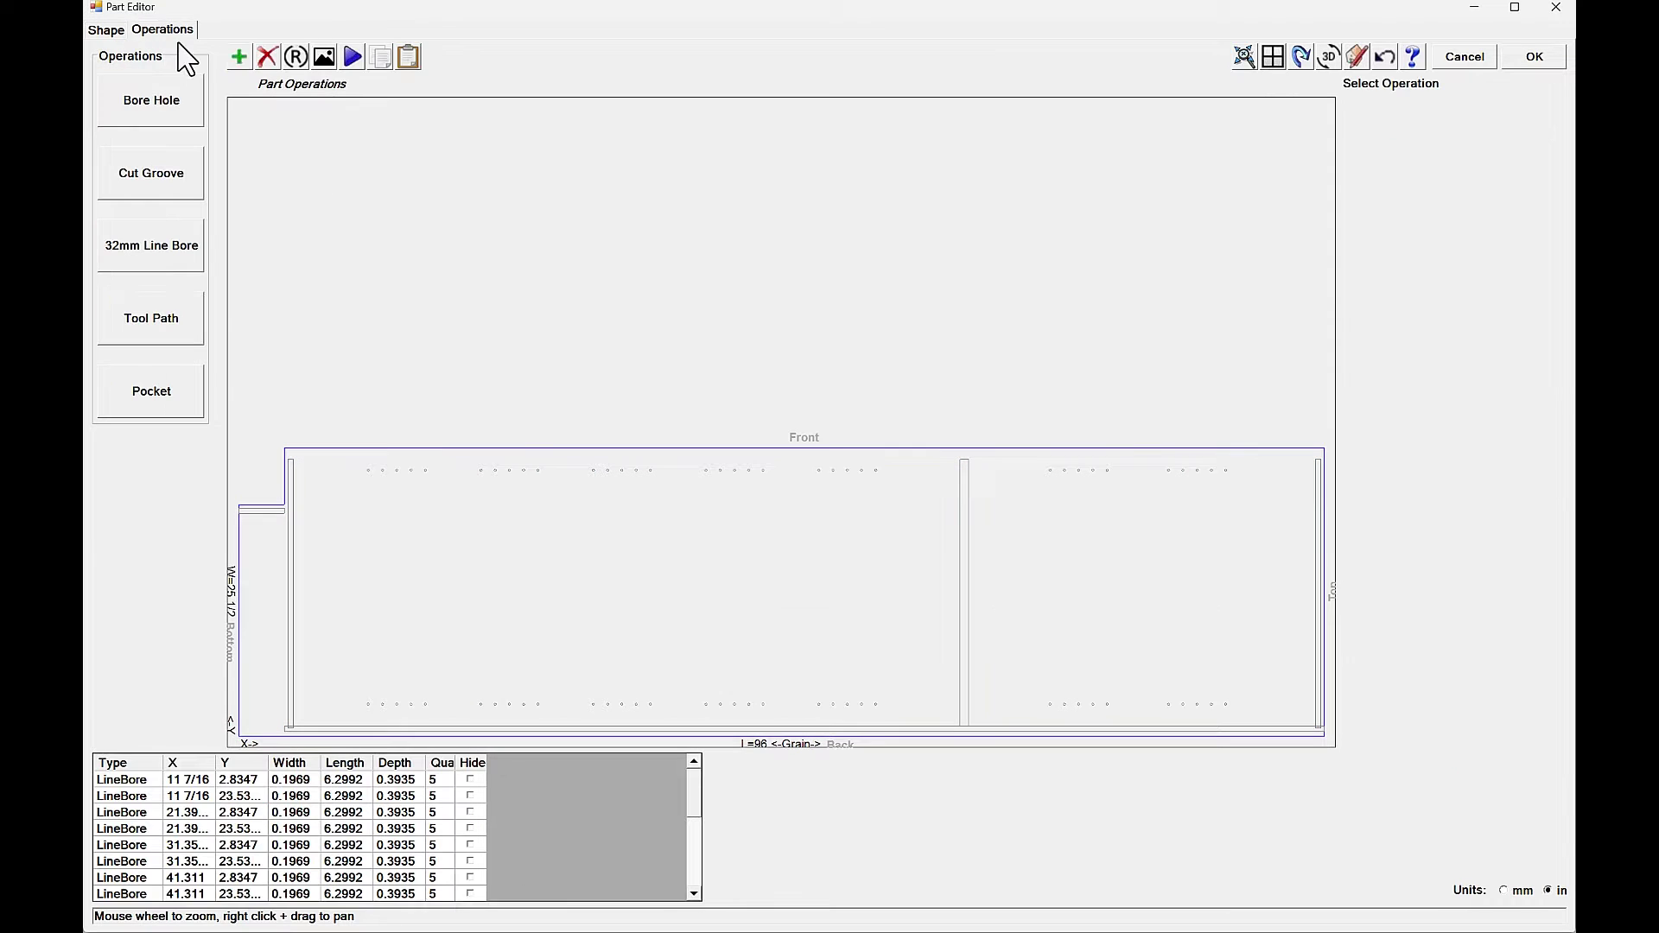
click(143, 782)
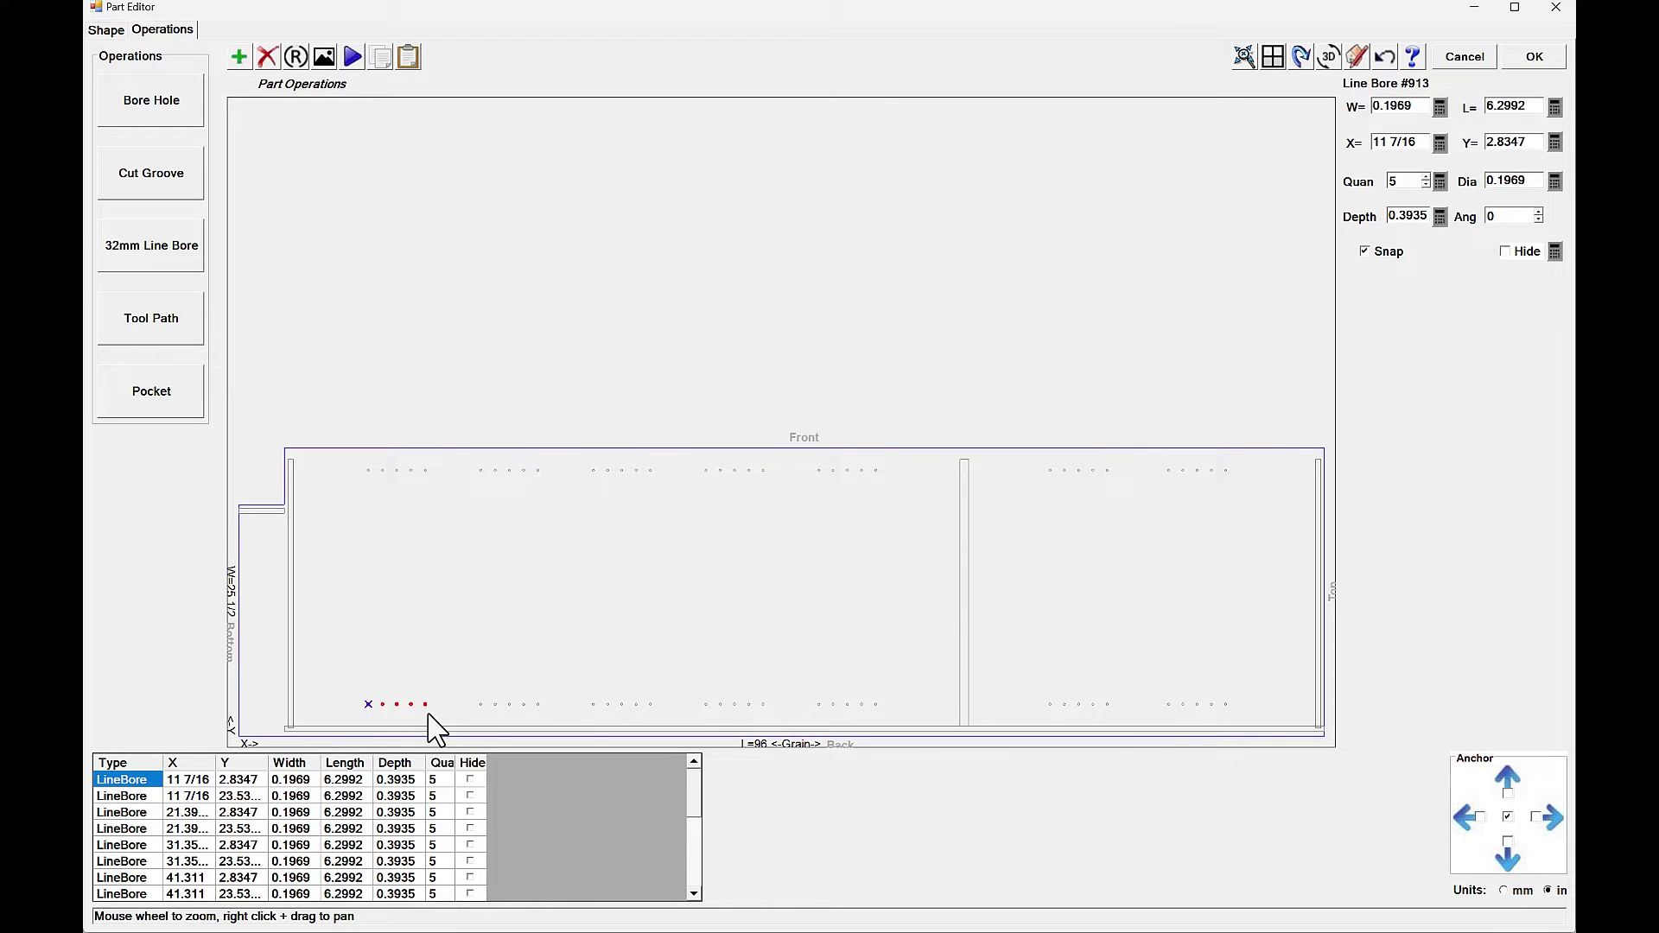
click(104, 30)
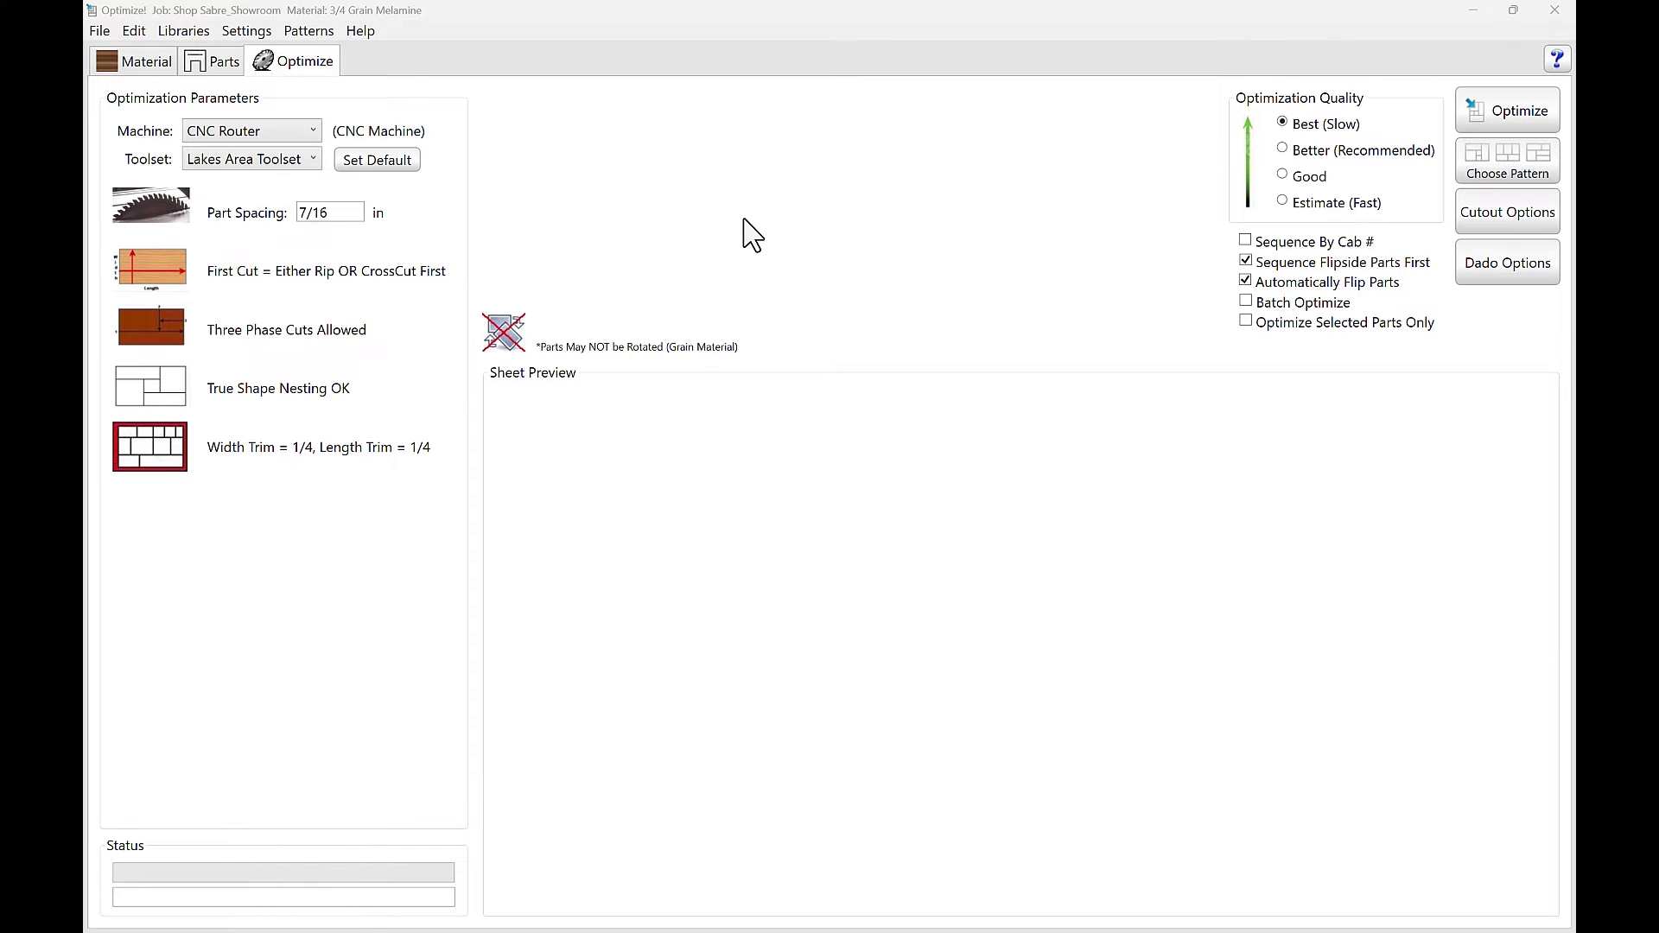
Optimize the 3/4 Grain Melamine parts on the CNC Router, and inspect sheet pattern #7 before returning to all patterns.
click(1521, 115)
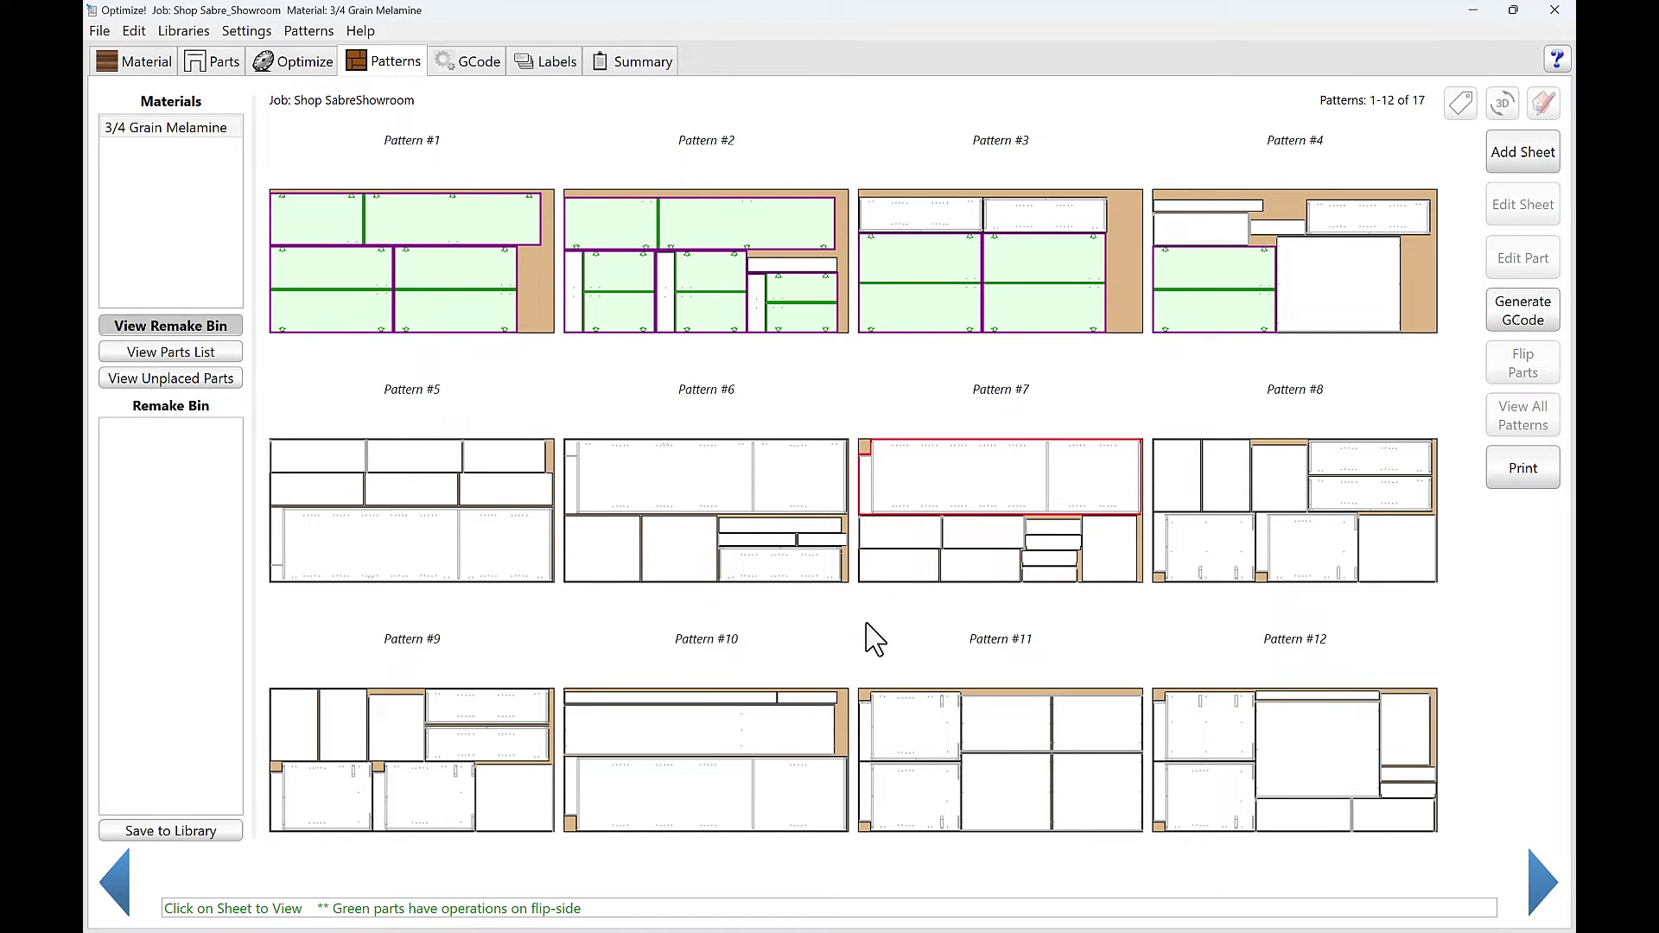
click(924, 489)
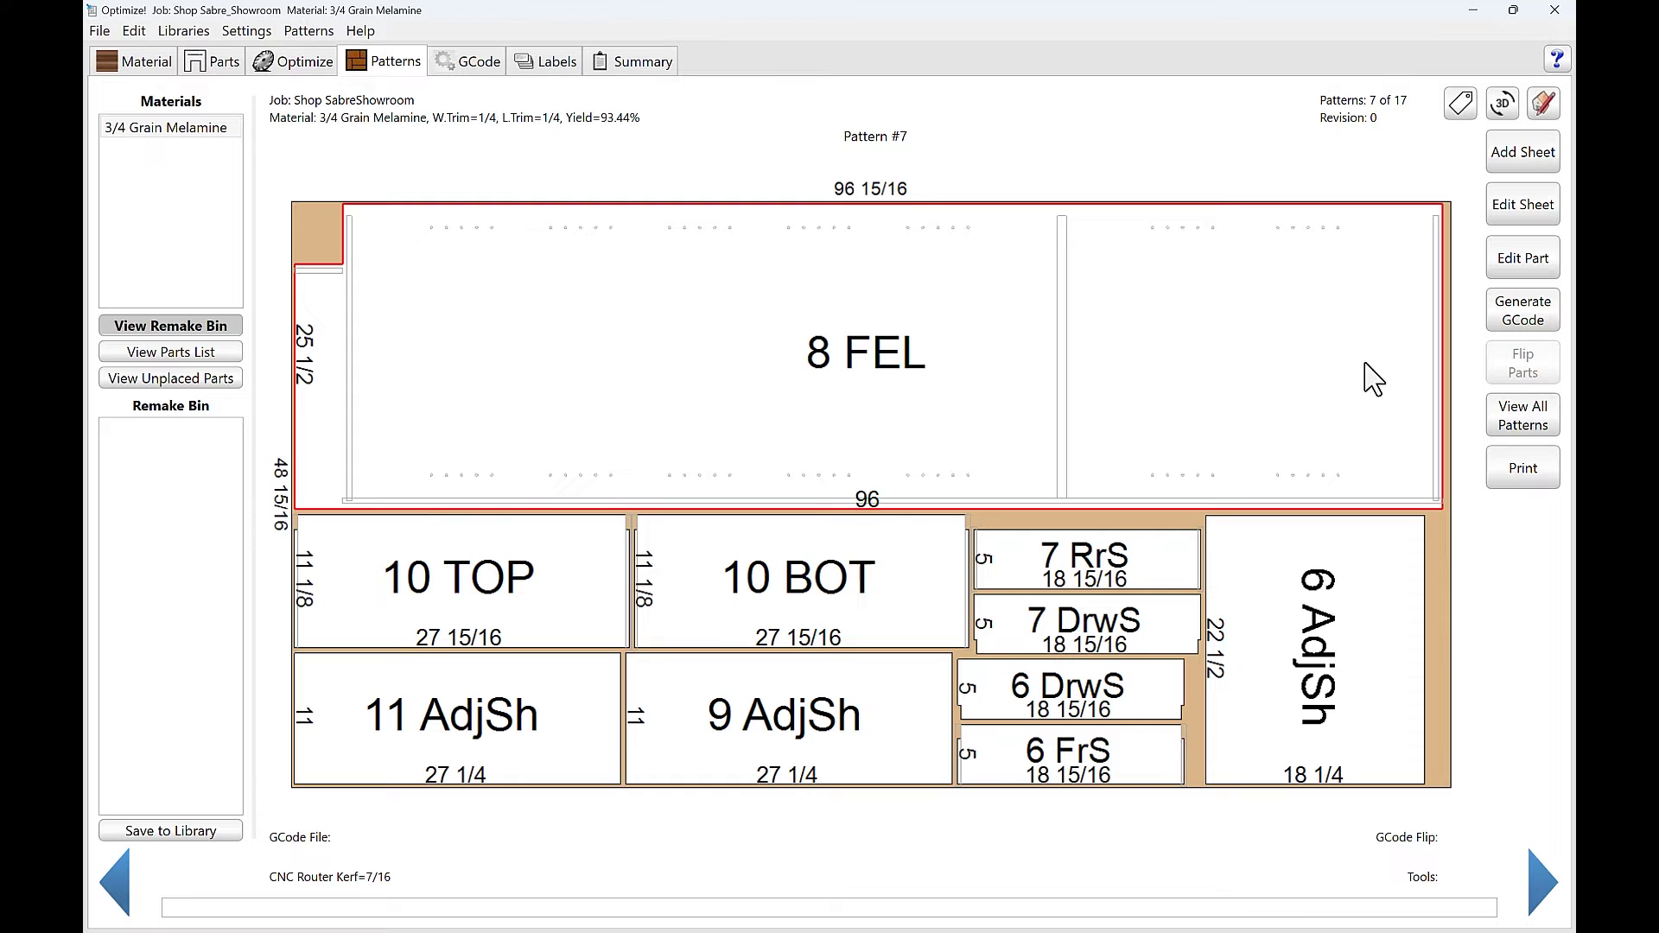
click(1513, 422)
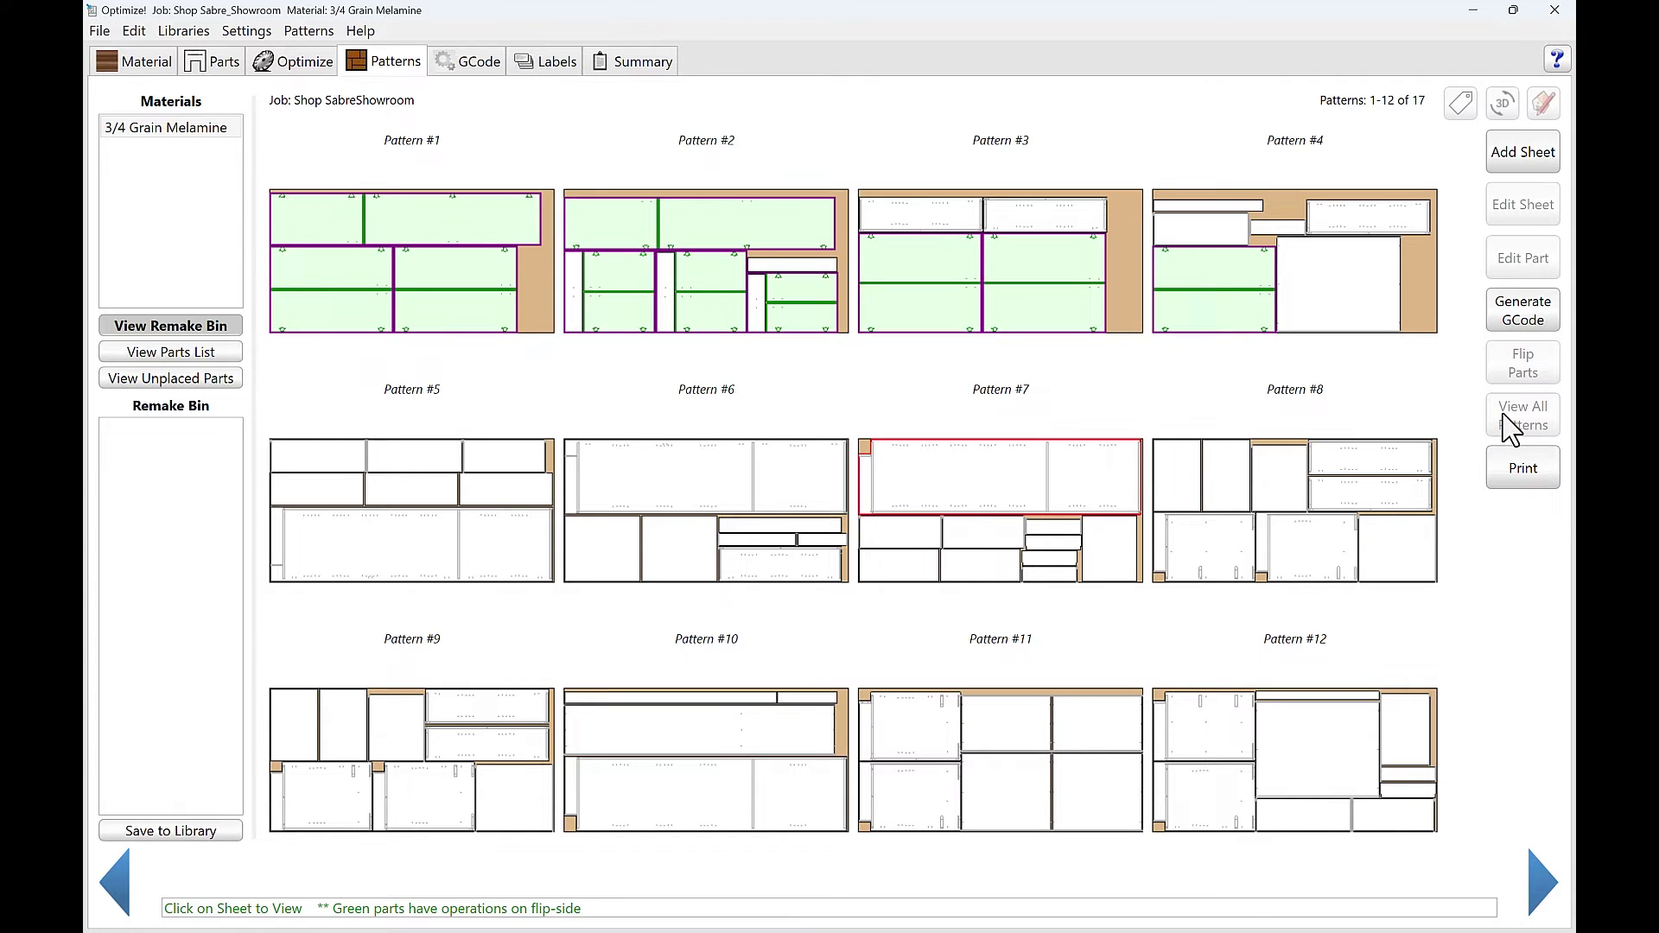
Generate GCode for all sheets in 3/4 Grain Melamine, creating primary sheet programs only.
click(1522, 311)
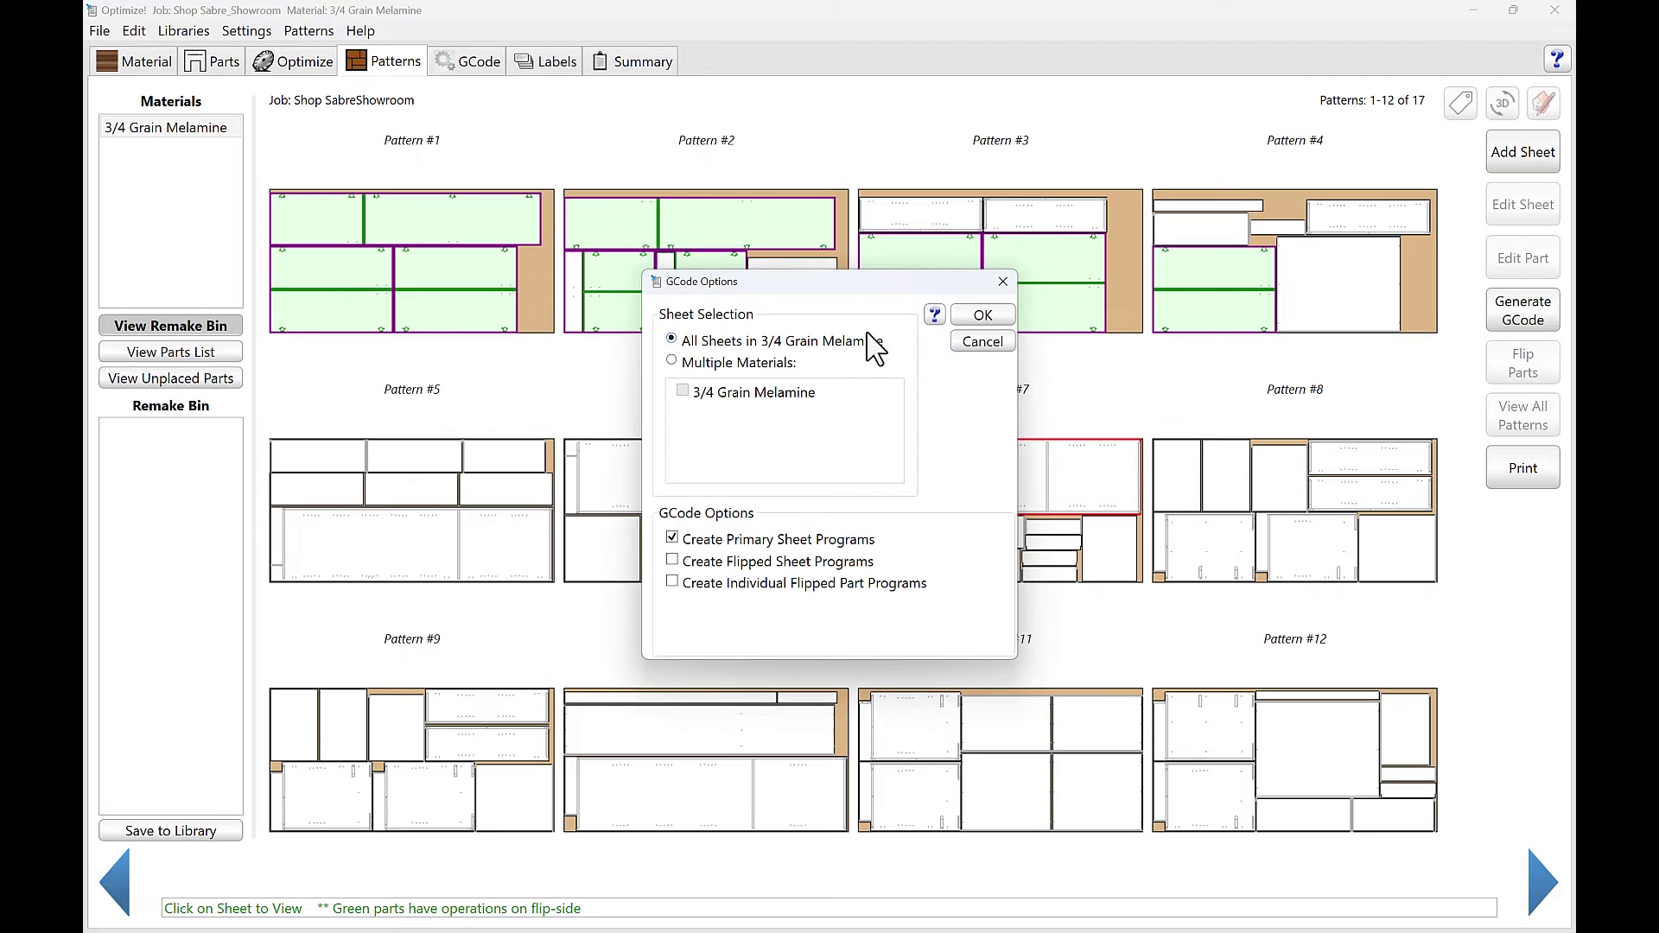
click(977, 318)
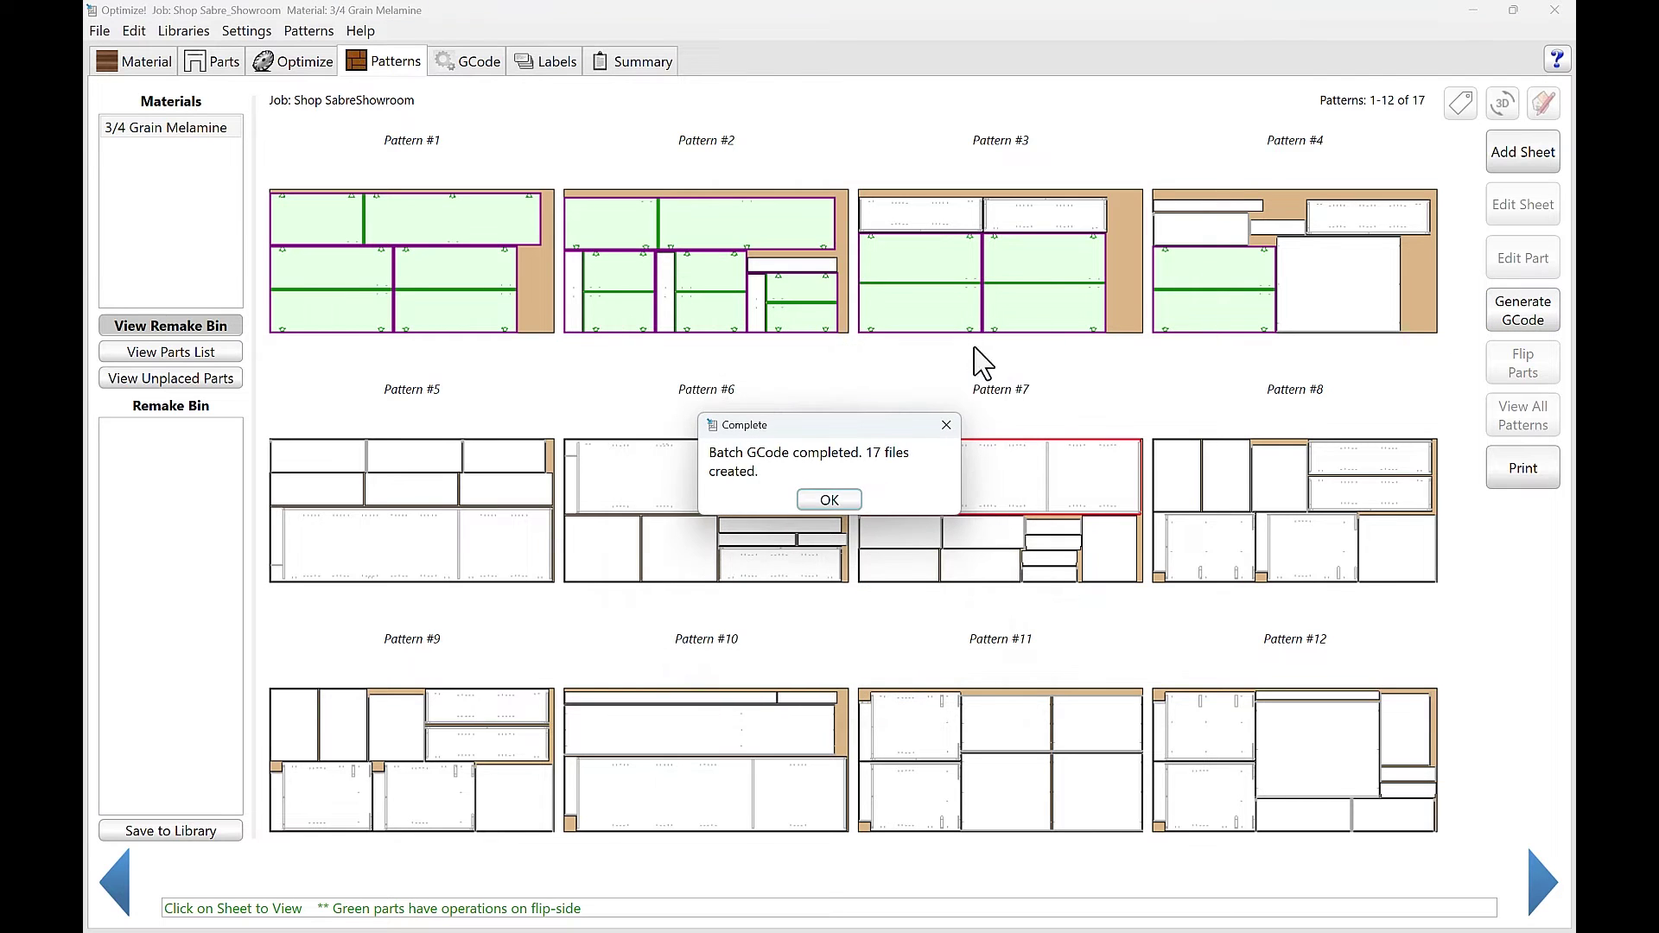
click(828, 505)
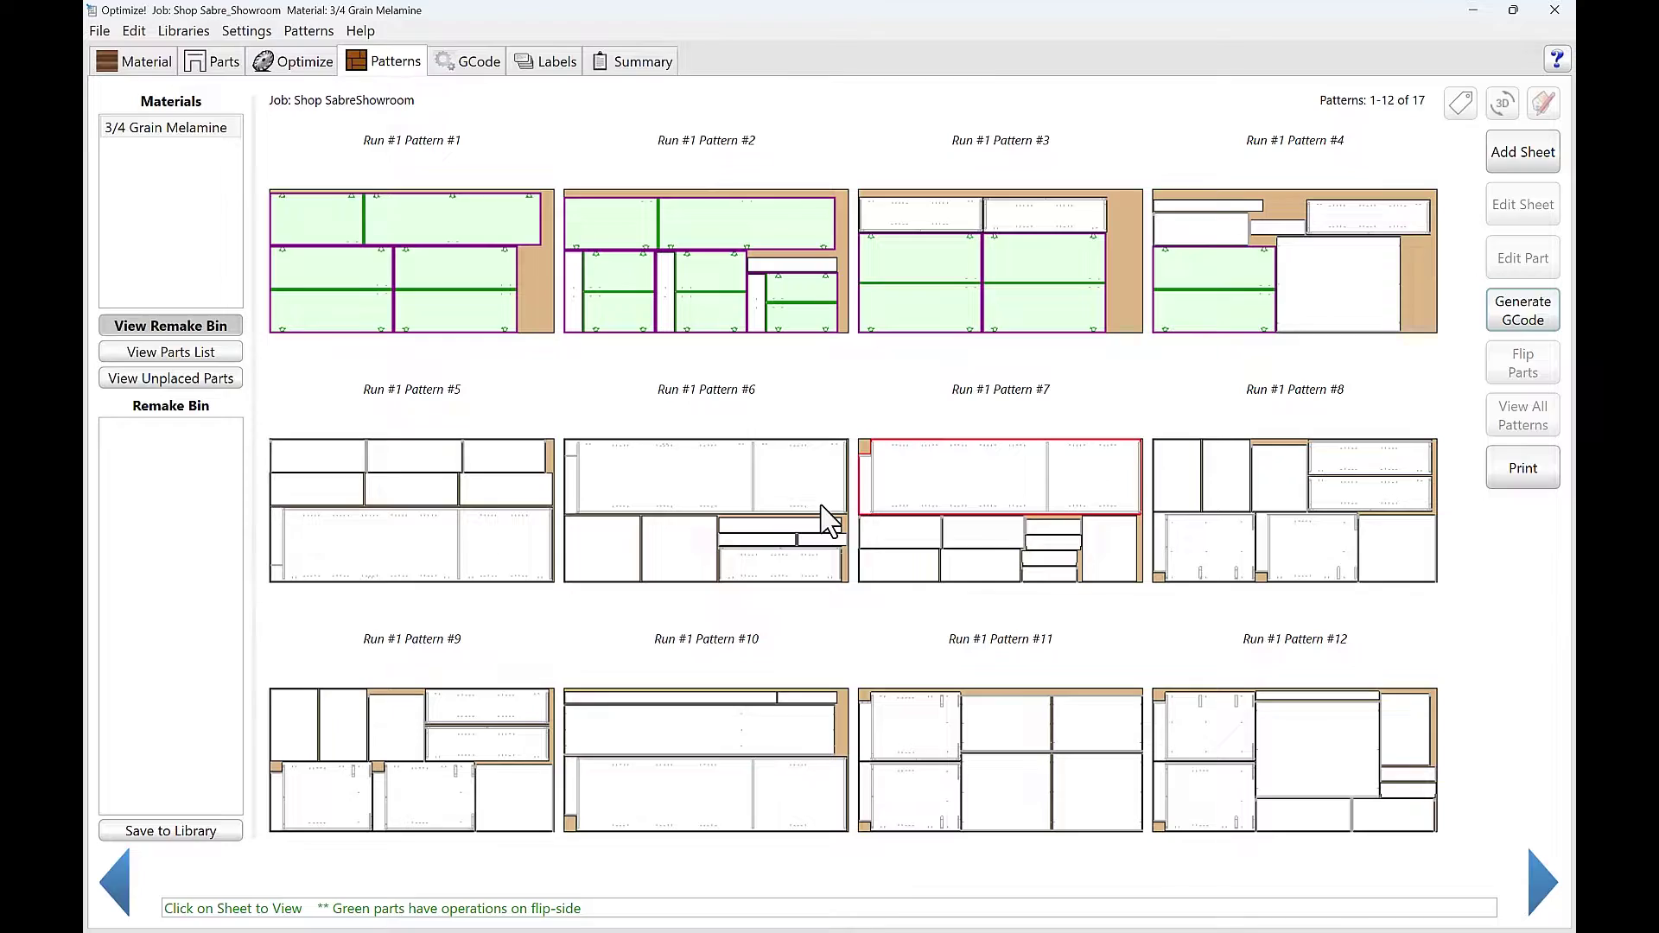